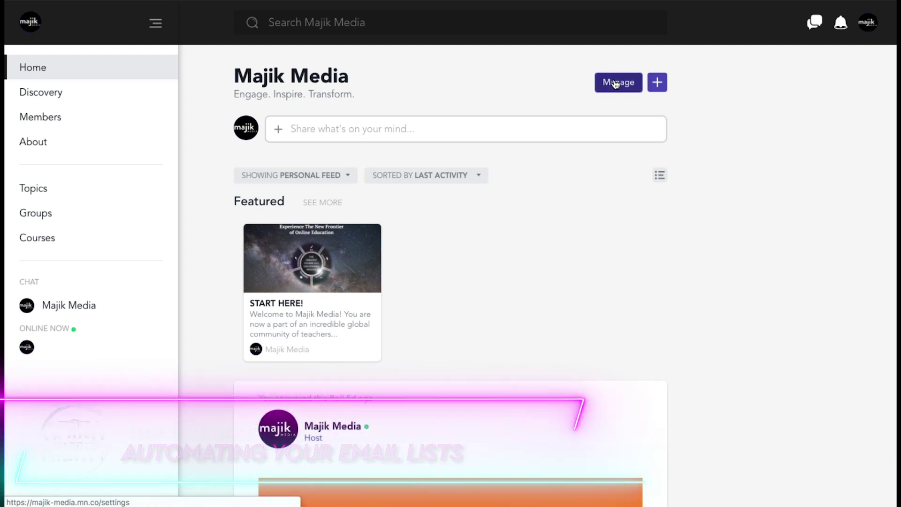
Copy the Majik Media network's Zapier API key from Premium Features, then close the settings
{"action": "left_click", "coordinate": [615, 83]}
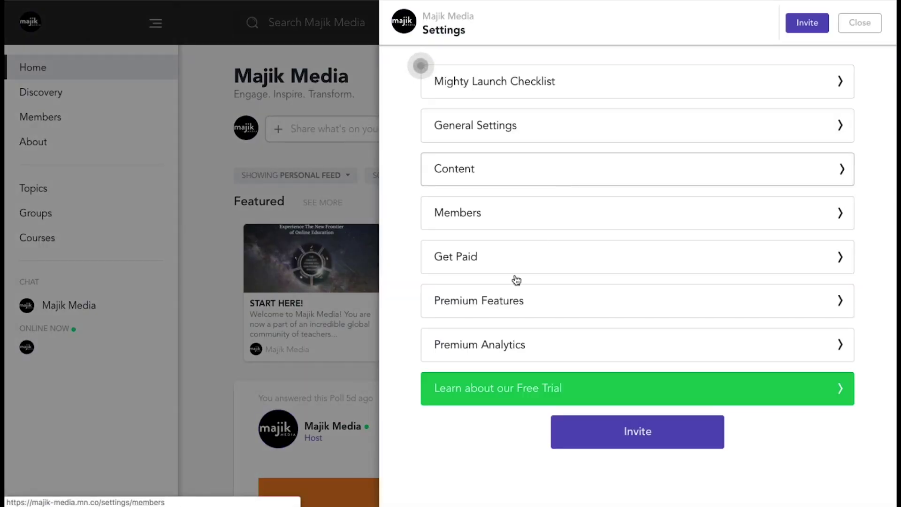
{"action": "left_click", "coordinate": [498, 308]}
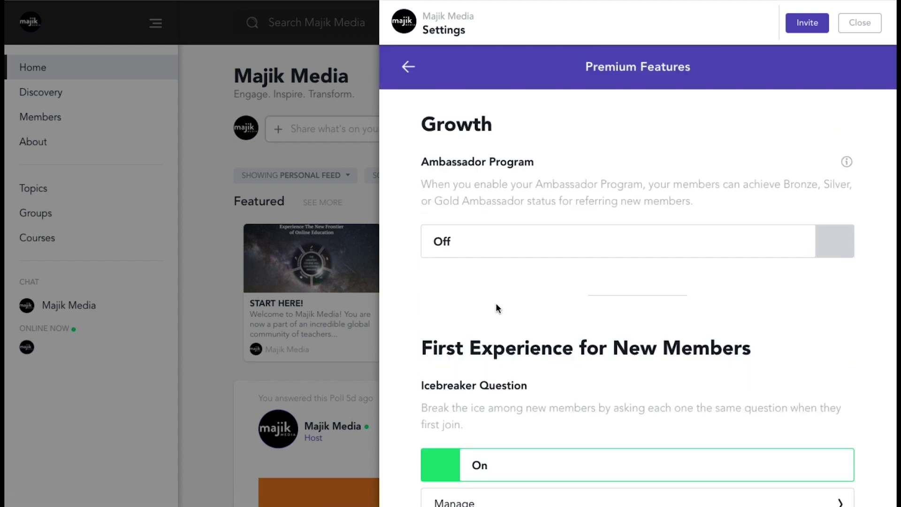
{"action": "scroll", "coordinate": [497, 306], "scroll_direction": "down", "scroll_amount": 15}
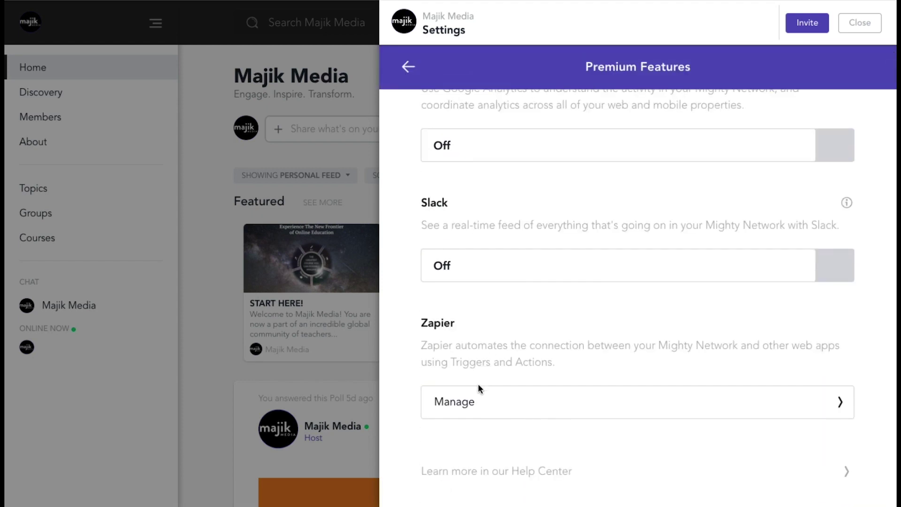
{"action": "left_click", "coordinate": [474, 402]}
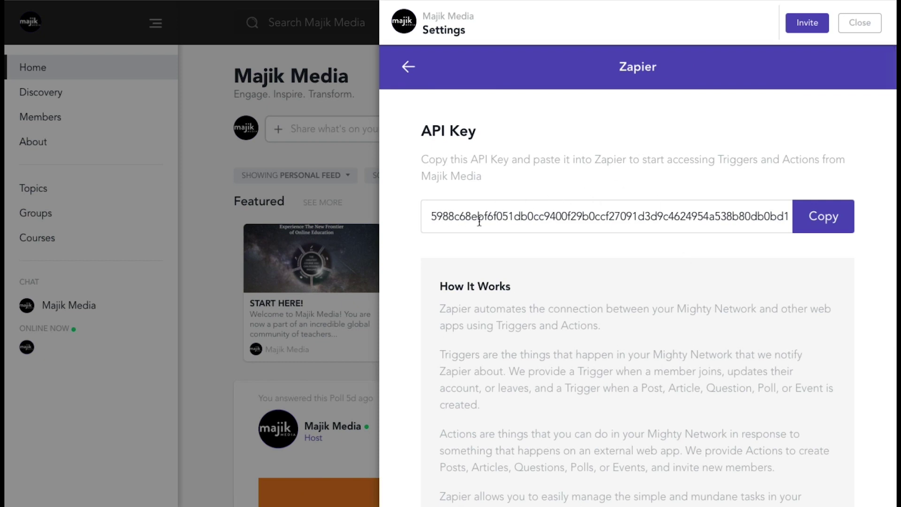
{"action": "left_click", "coordinate": [802, 212]}
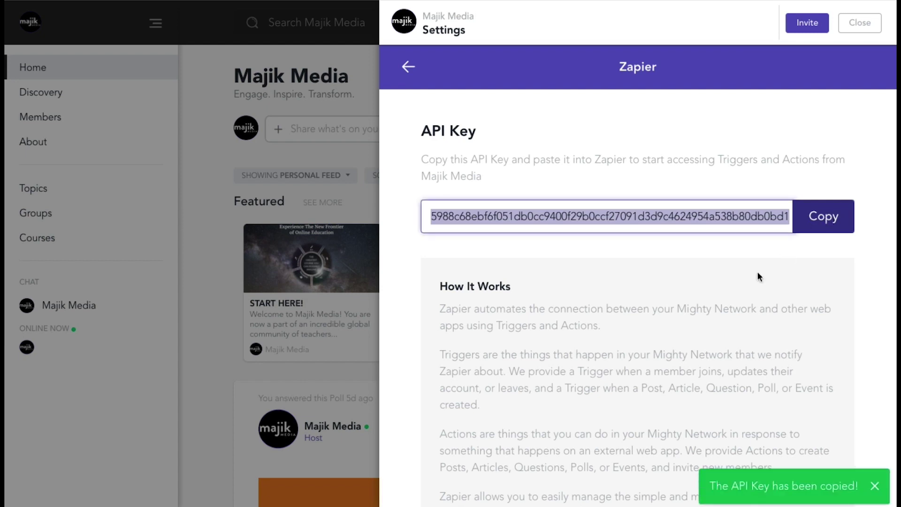
{"action": "scroll", "coordinate": [737, 299], "scroll_direction": "down", "scroll_amount": 5}
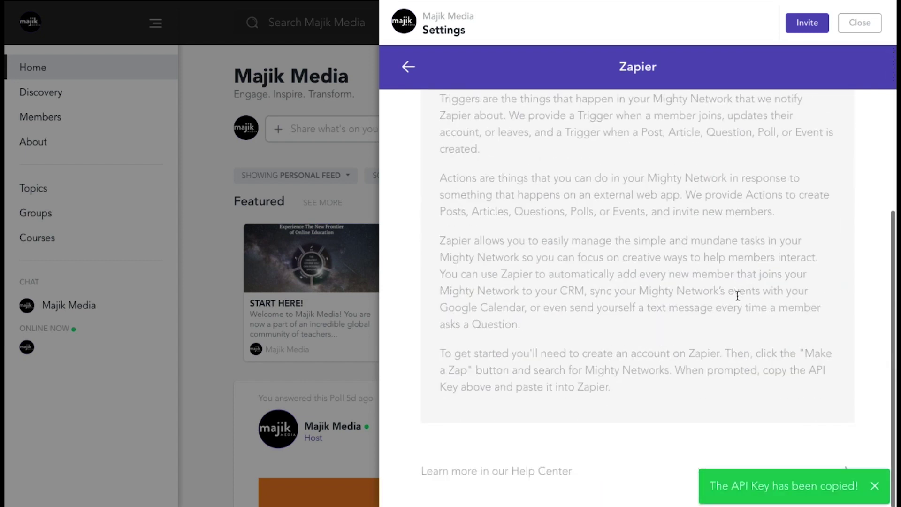
{"action": "scroll", "coordinate": [737, 296], "scroll_direction": "up", "scroll_amount": 5}
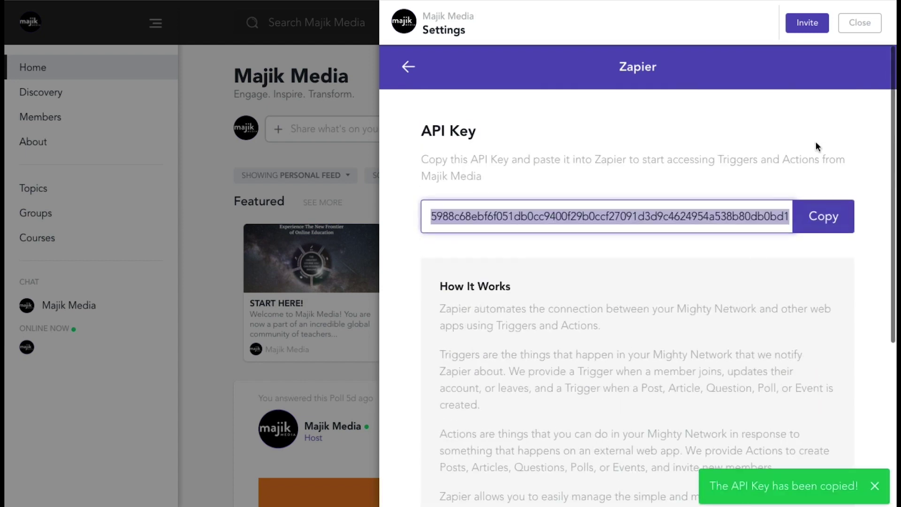
{"action": "left_click", "coordinate": [857, 28]}
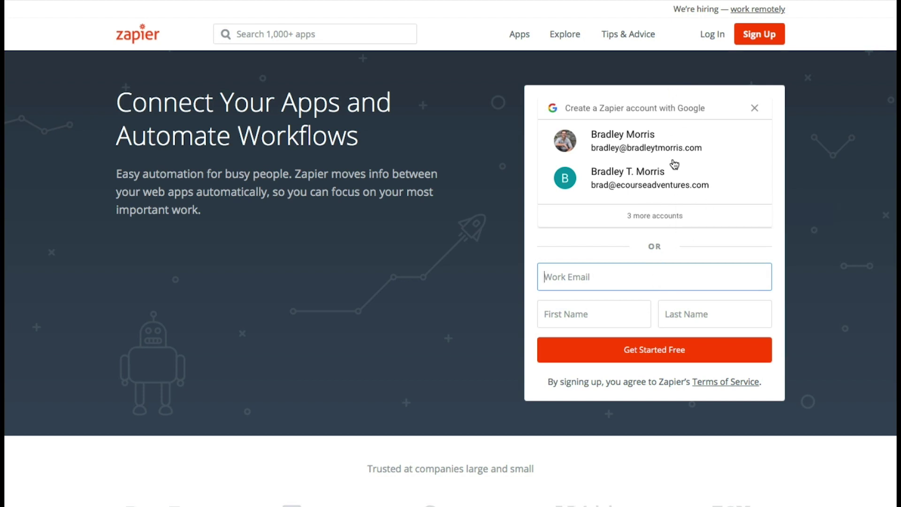
Sign up with Google, with company Majik Media and role Business Owner/Entrepreneur, and finish setup
{"action": "left_click", "coordinate": [763, 34]}
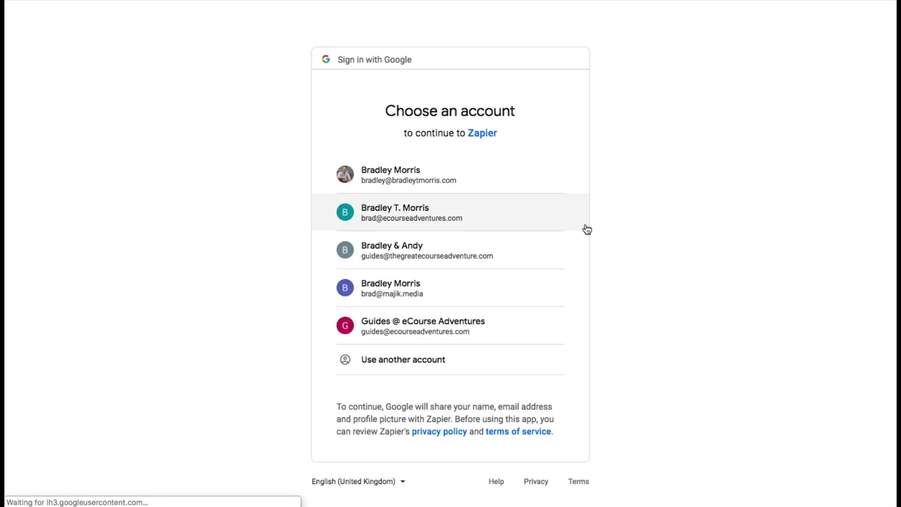
{"action": "left_click", "coordinate": [406, 295]}
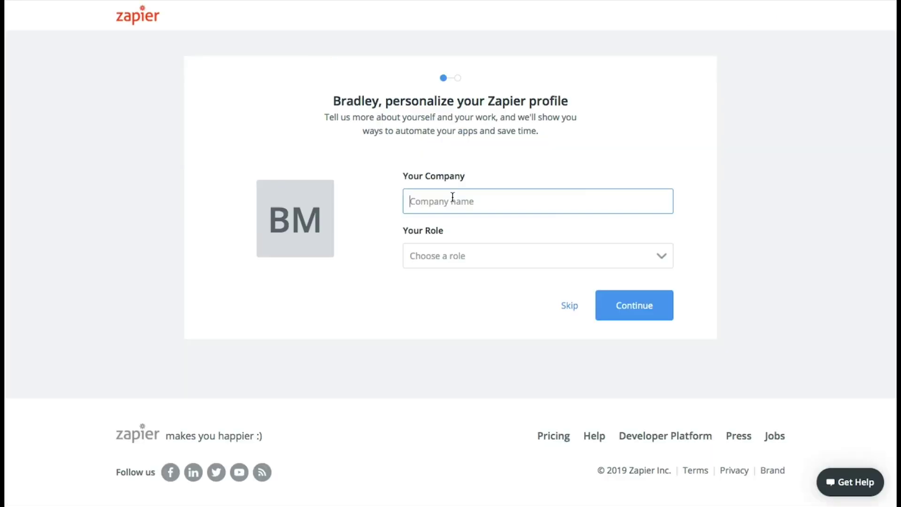
{"action": "type", "text": "Majik Me"}
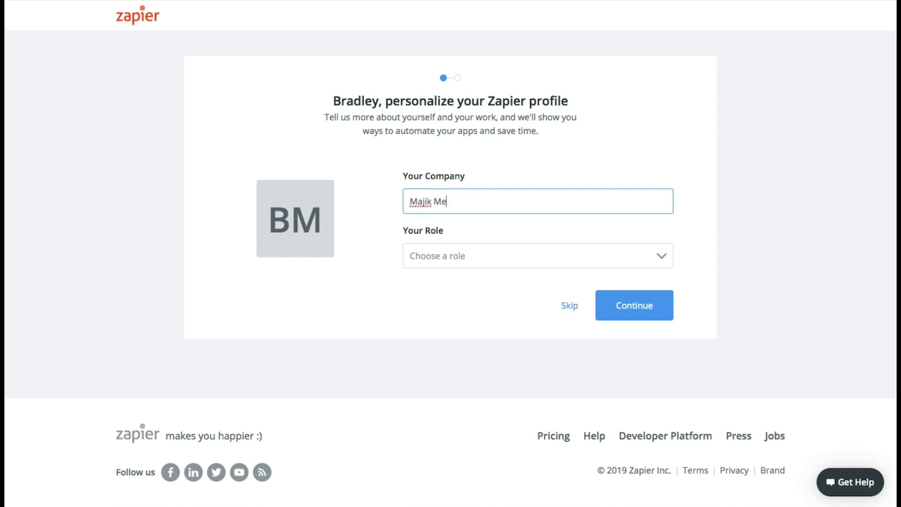
{"action": "type", "text": "dia"}
{"action": "left_click", "coordinate": [476, 254]}
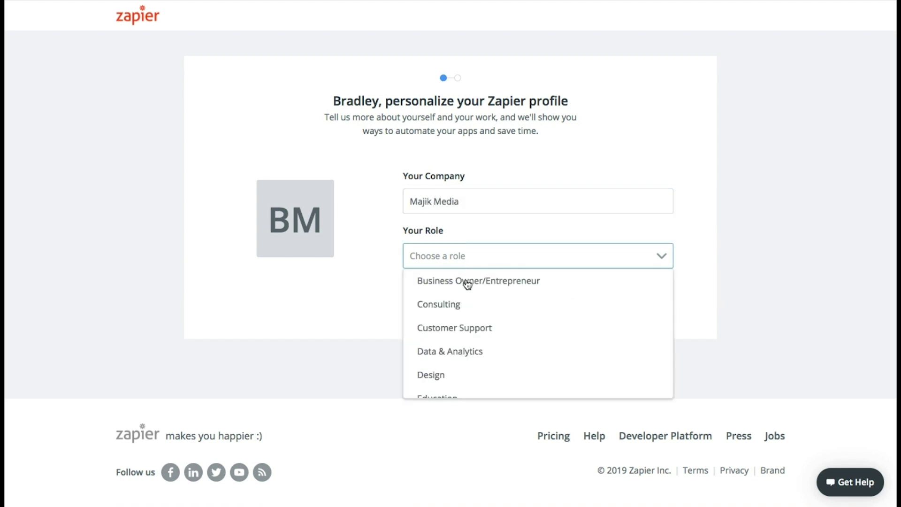
{"action": "left_click", "coordinate": [473, 283]}
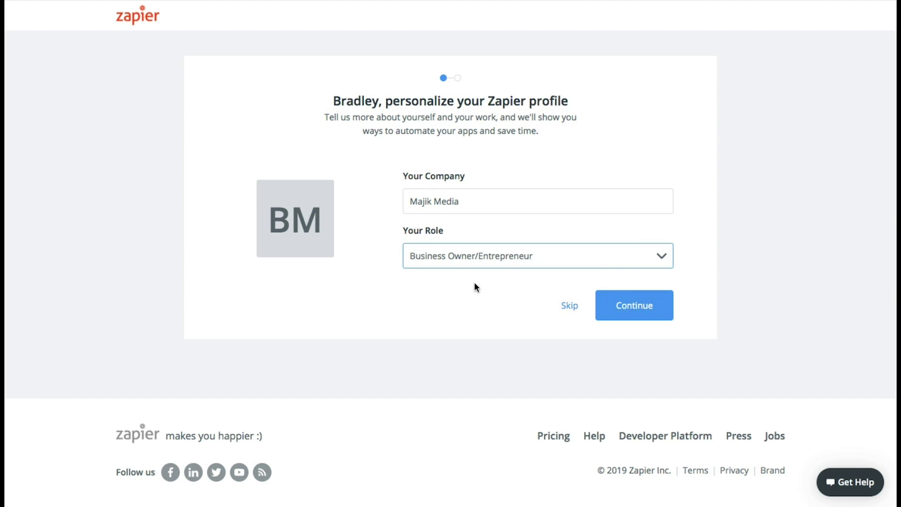
{"action": "left_click", "coordinate": [634, 306]}
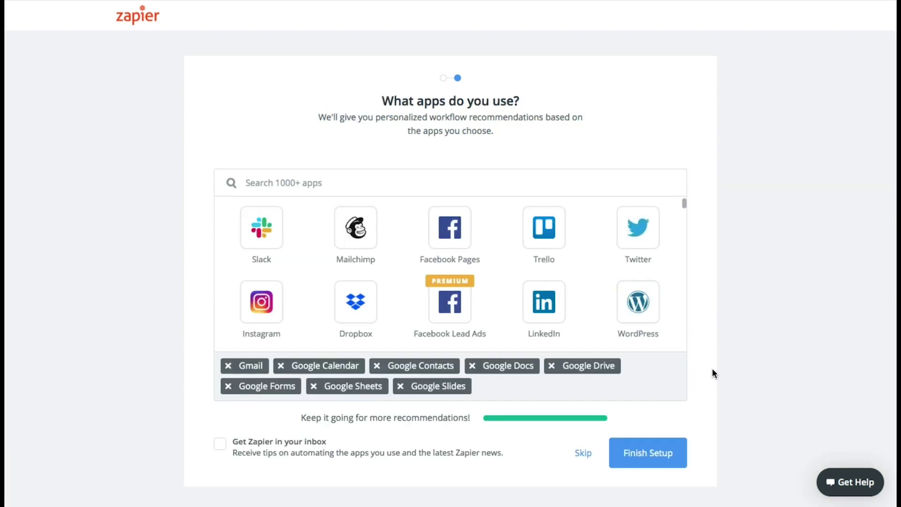
{"action": "scroll", "coordinate": [711, 368], "scroll_direction": "down", "scroll_amount": 2}
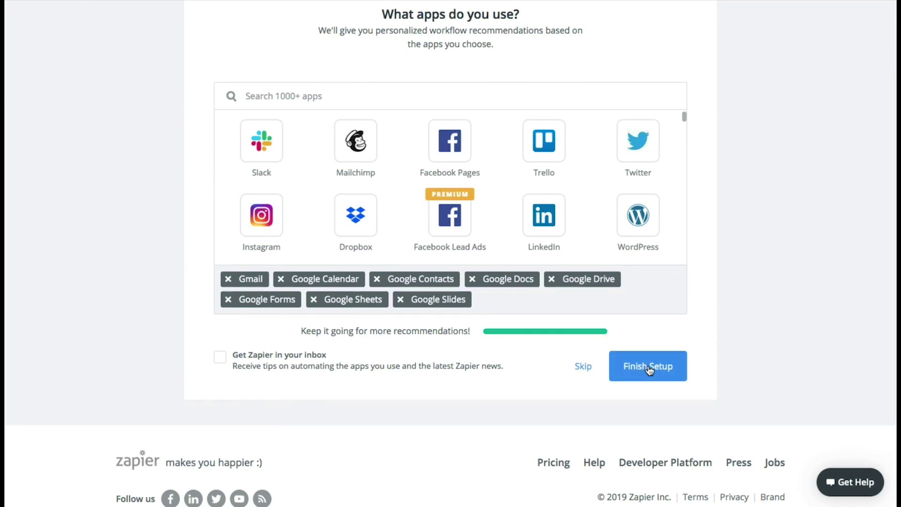
{"action": "left_click", "coordinate": [649, 371]}
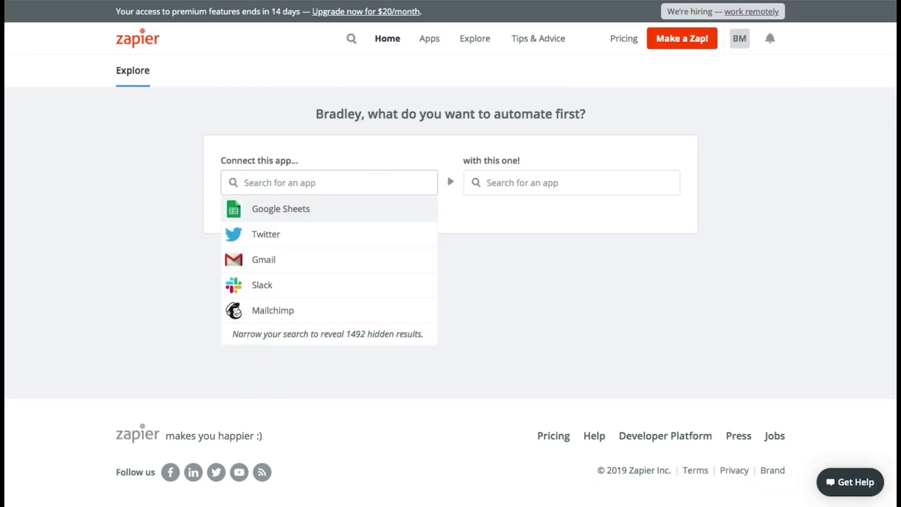
Pick Mighty Networks and ActiveCampaign as the two apps to connect
{"action": "type", "text": "mighty"}
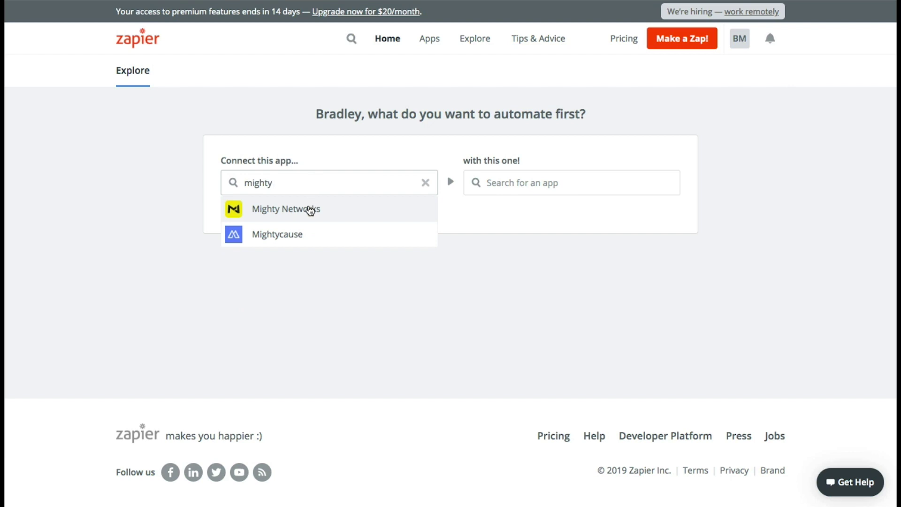
{"action": "left_click", "coordinate": [310, 210]}
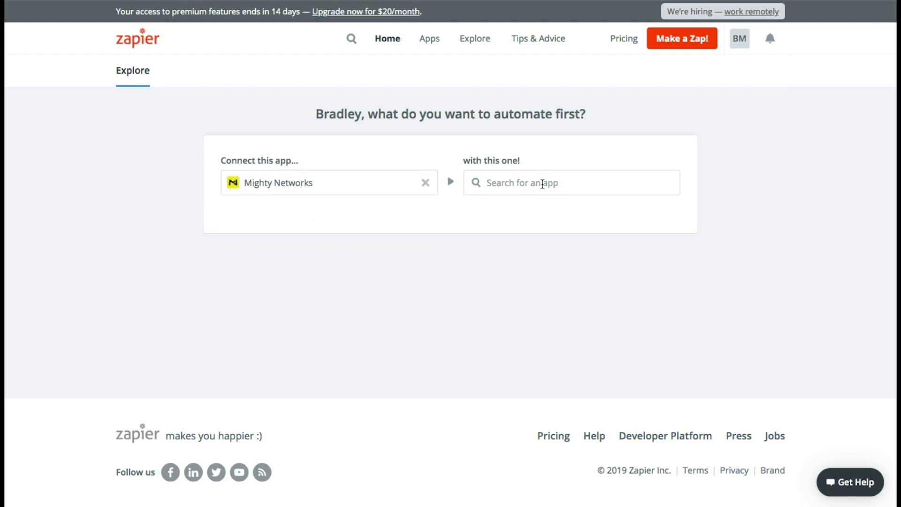
{"action": "left_click", "coordinate": [542, 184]}
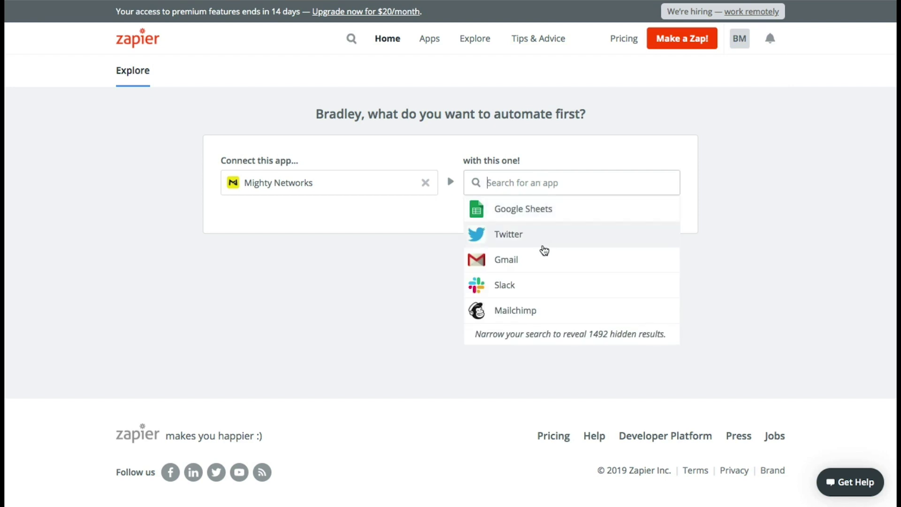
{"action": "type", "text": "active"}
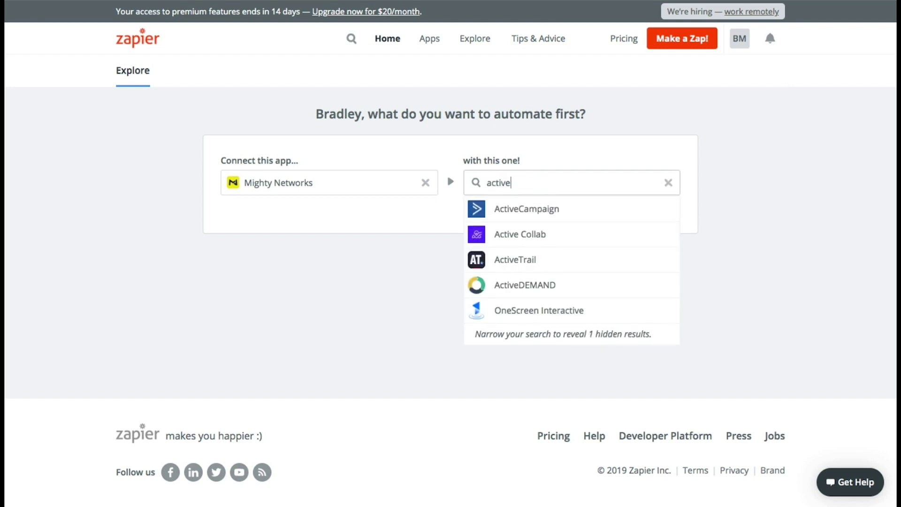
{"action": "left_click", "coordinate": [537, 214]}
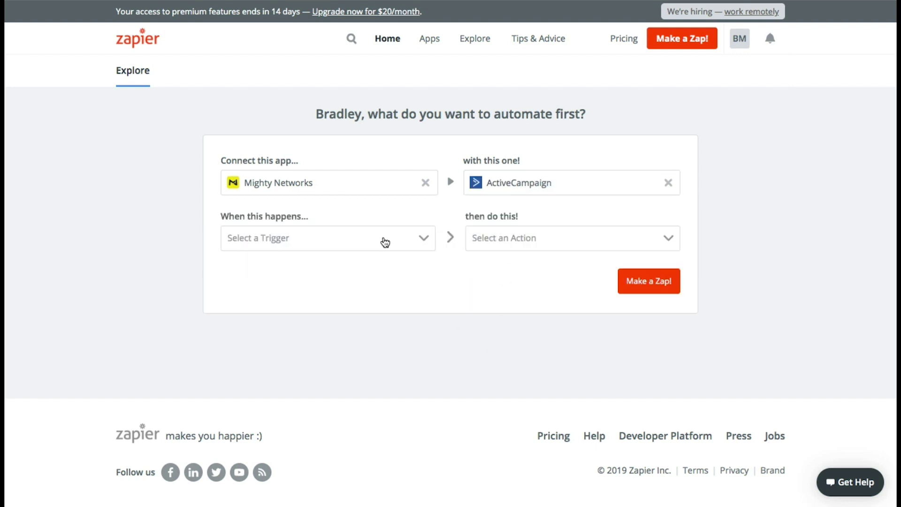
Choose the New Member trigger and Create/Update Contact action, then start the zap
{"action": "left_click", "coordinate": [385, 242]}
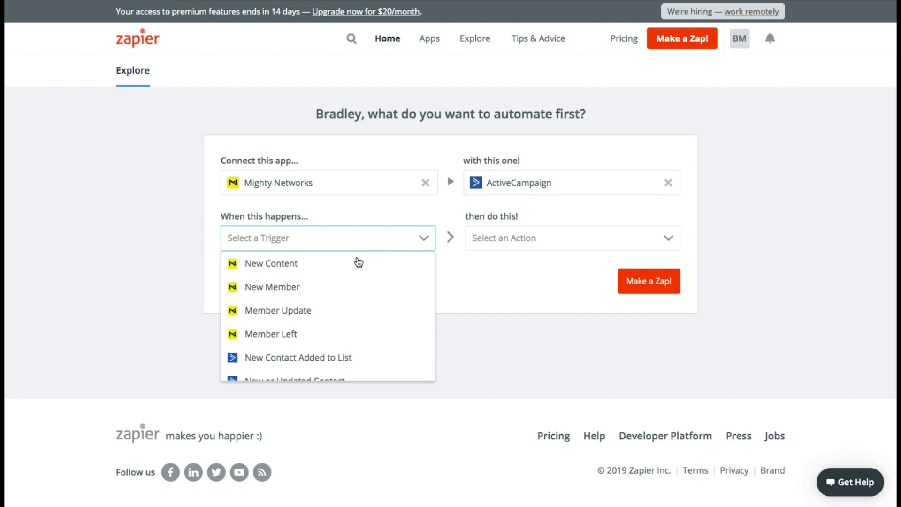
{"action": "left_click", "coordinate": [283, 288]}
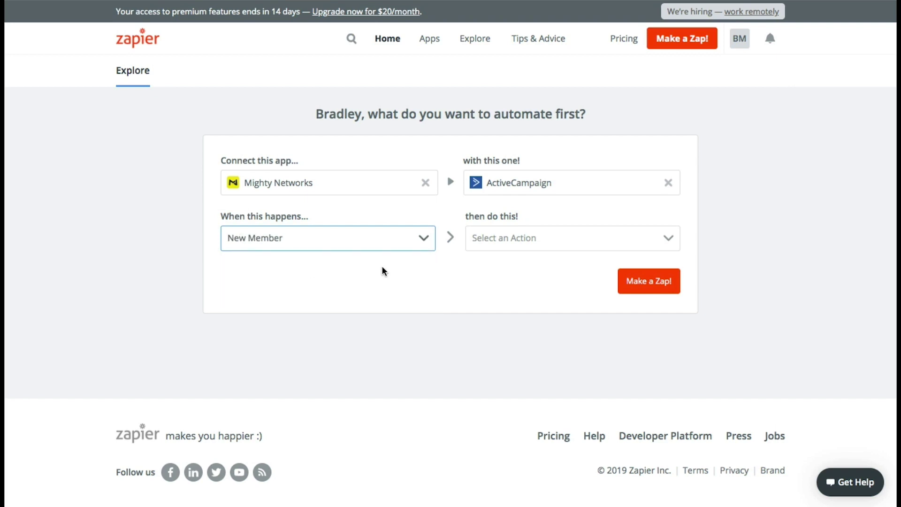
{"action": "left_click", "coordinate": [568, 243]}
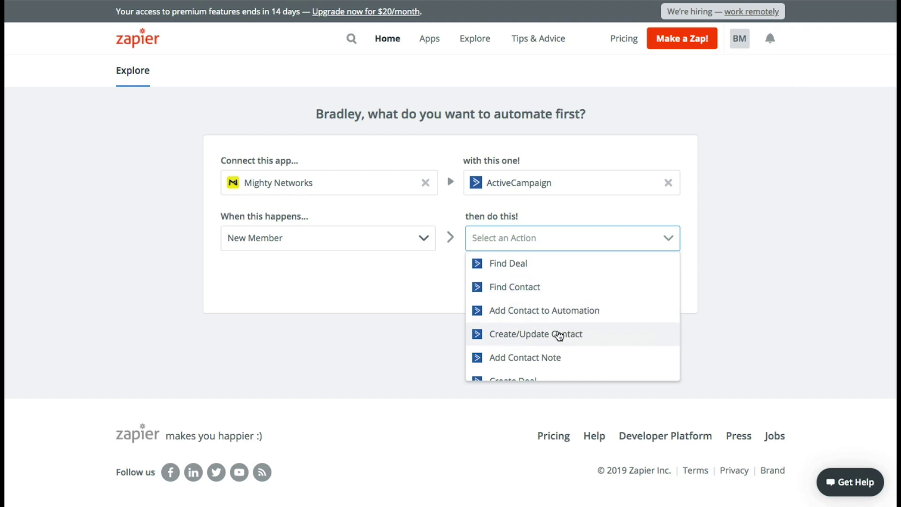
{"action": "left_click", "coordinate": [559, 334]}
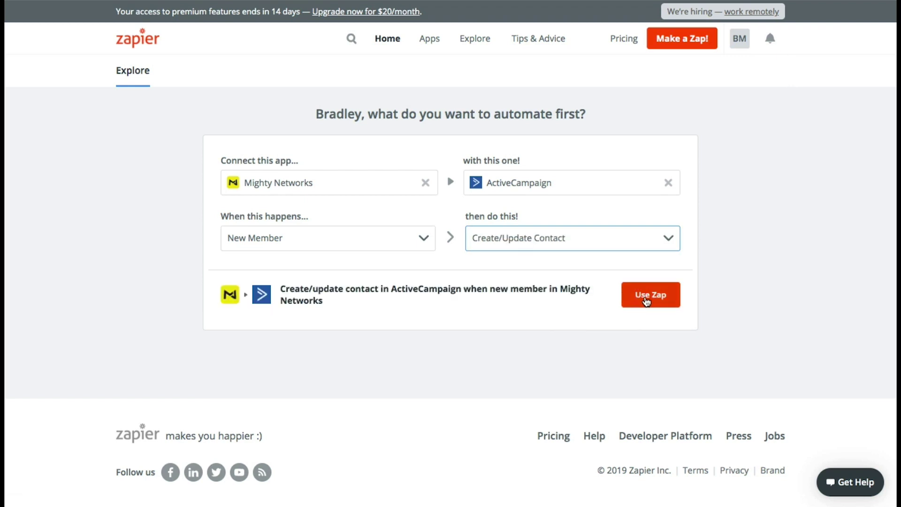
{"action": "left_click", "coordinate": [647, 300]}
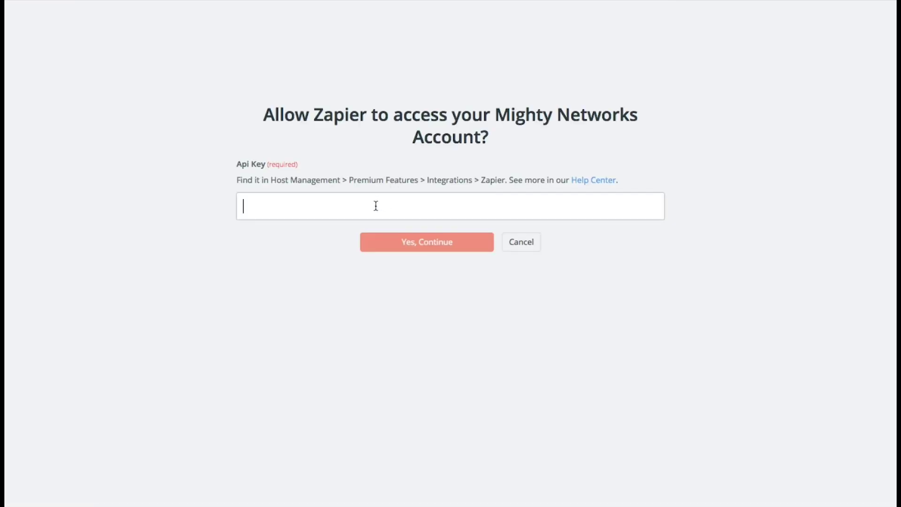
Paste the Mighty Networks API key, authorize access, and keep the connected account
{"action": "key", "text": "ctrl+v"}
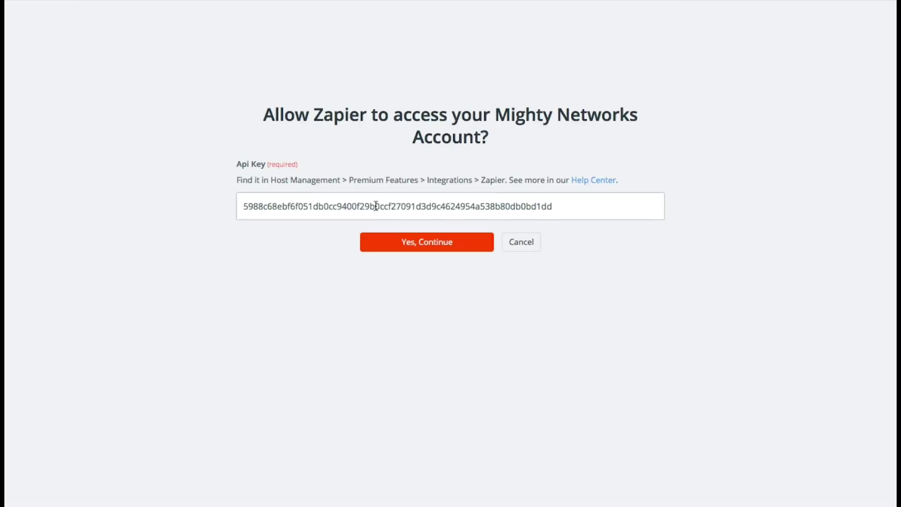
{"action": "left_click", "coordinate": [453, 245]}
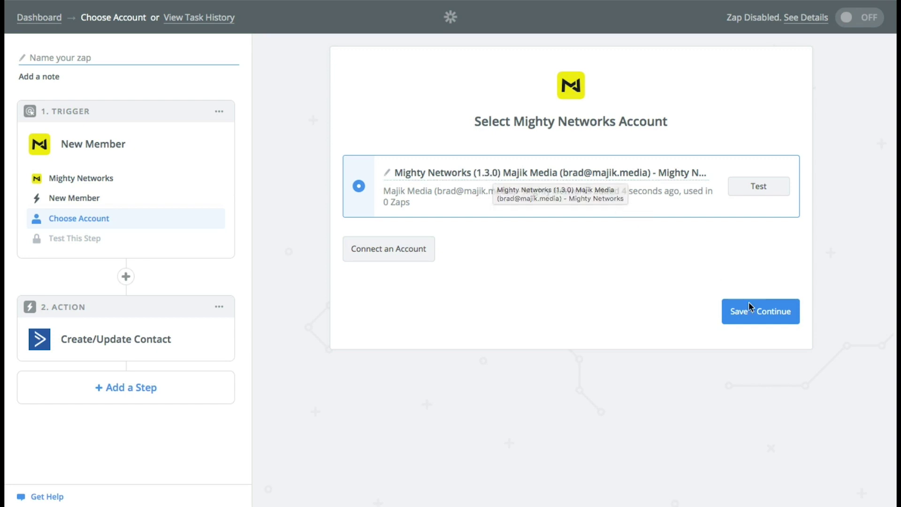
{"action": "left_click", "coordinate": [769, 310]}
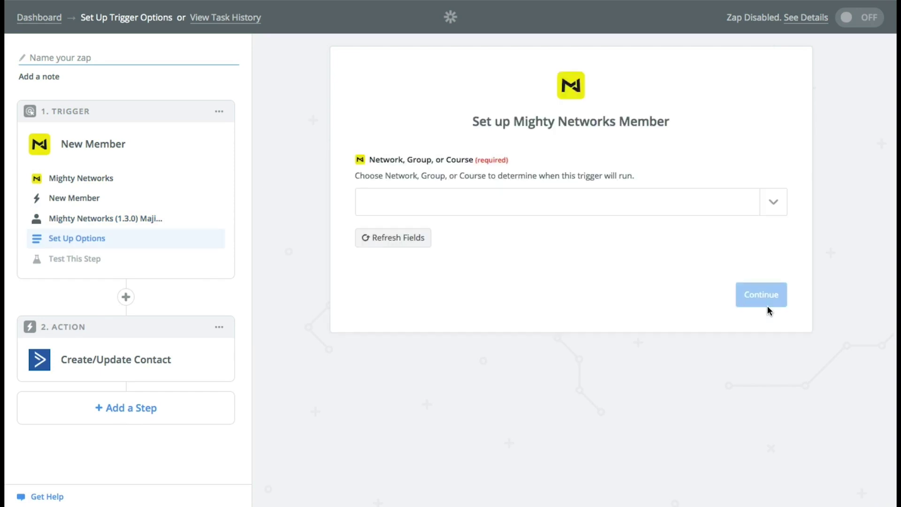
Set the trigger to watch the Network and accept the Member A test sample
{"action": "left_click", "coordinate": [776, 206]}
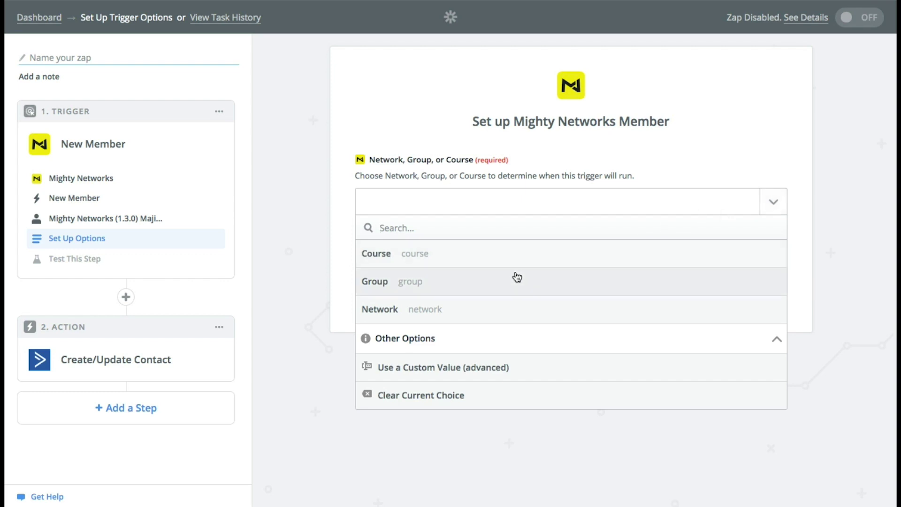
{"action": "left_click", "coordinate": [467, 313]}
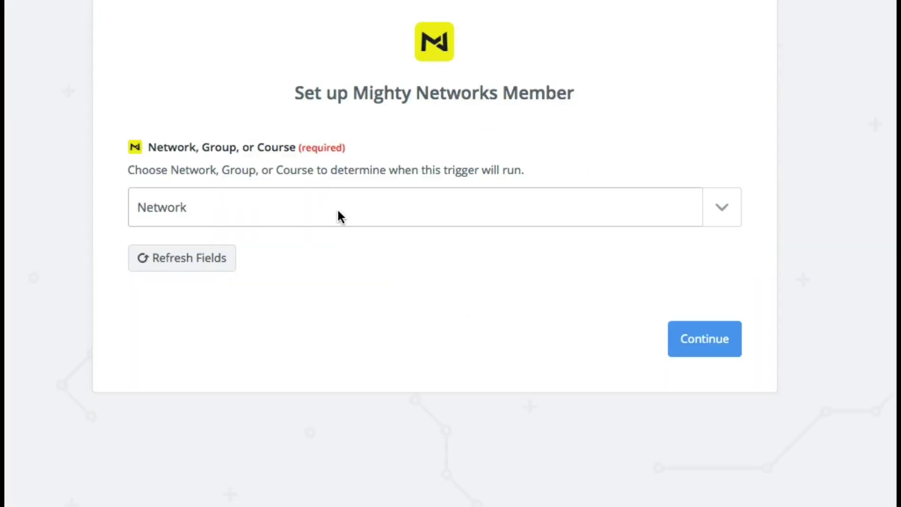
{"action": "left_click", "coordinate": [503, 208]}
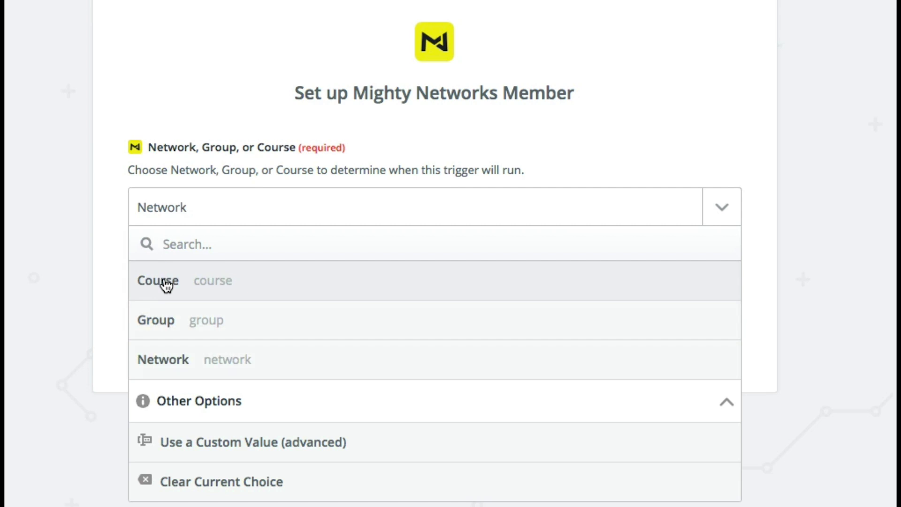
{"action": "left_click", "coordinate": [308, 150]}
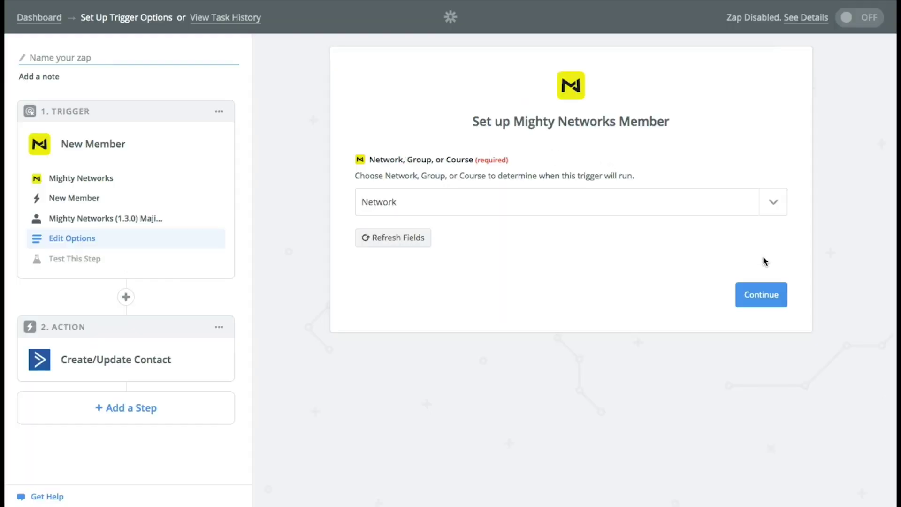
{"action": "left_click", "coordinate": [725, 347]}
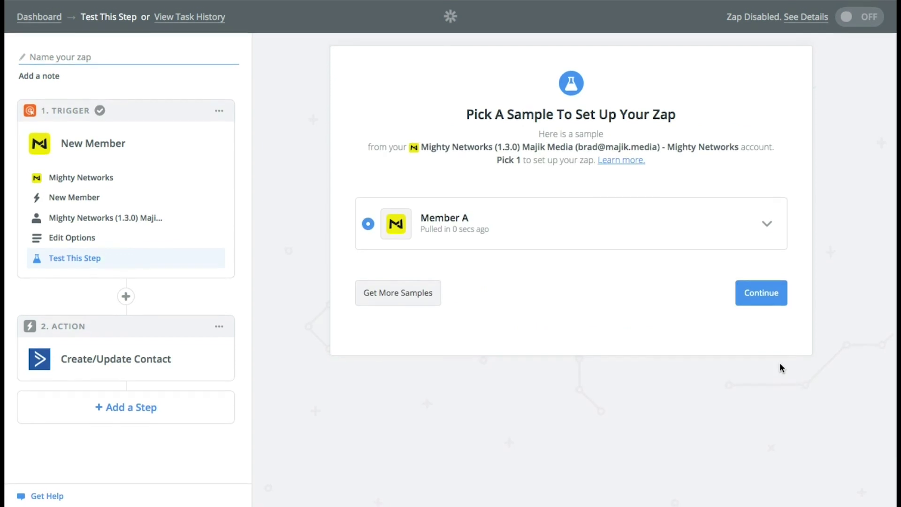
{"action": "left_click", "coordinate": [760, 295]}
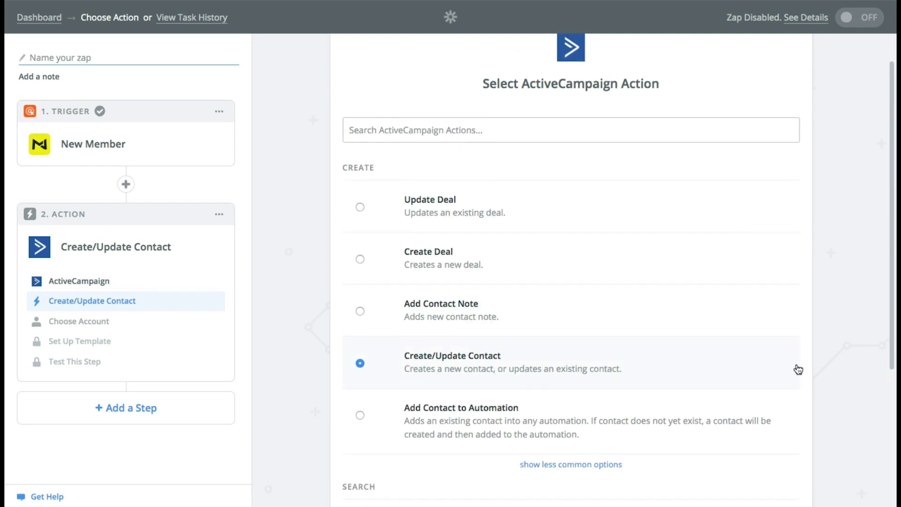
Keep Create/Update Contact as the ActiveCampaign action and begin connecting an ActiveCampaign account
{"action": "left_click", "coordinate": [455, 429]}
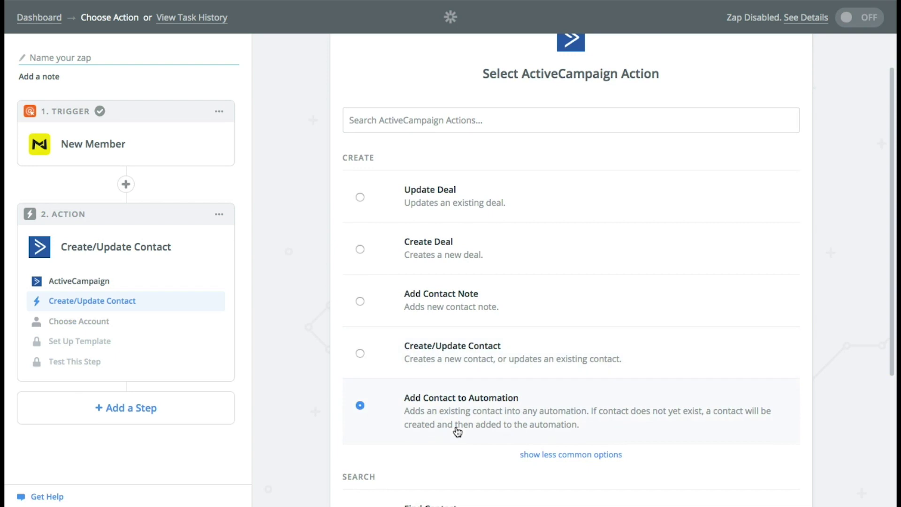
{"action": "left_click", "coordinate": [442, 364]}
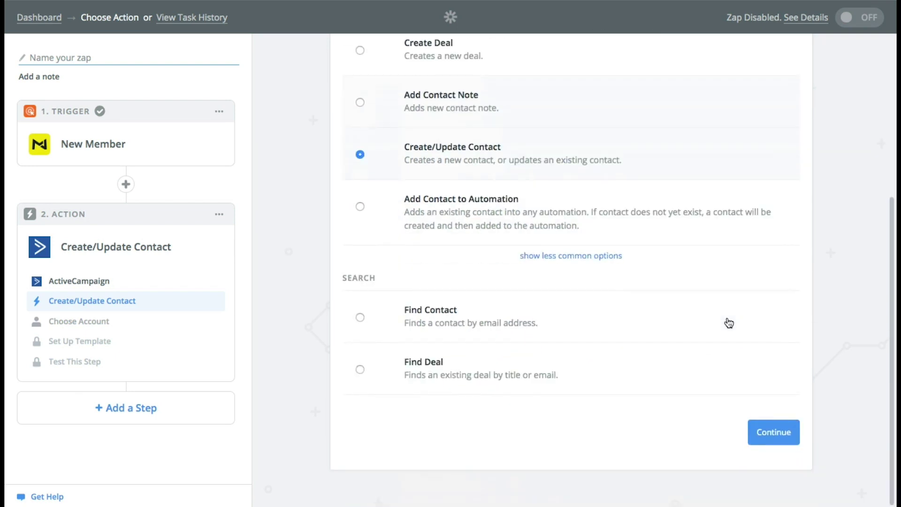
{"action": "left_click", "coordinate": [781, 434]}
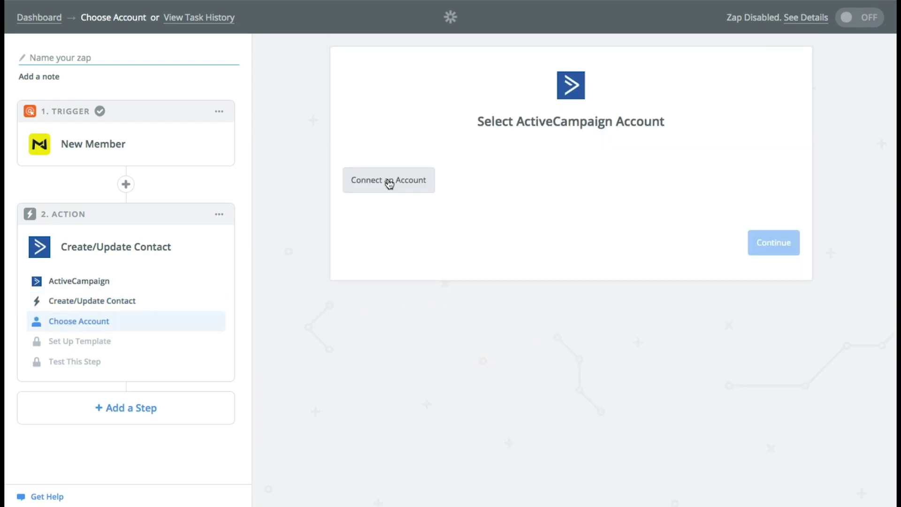
{"action": "left_click", "coordinate": [389, 182]}
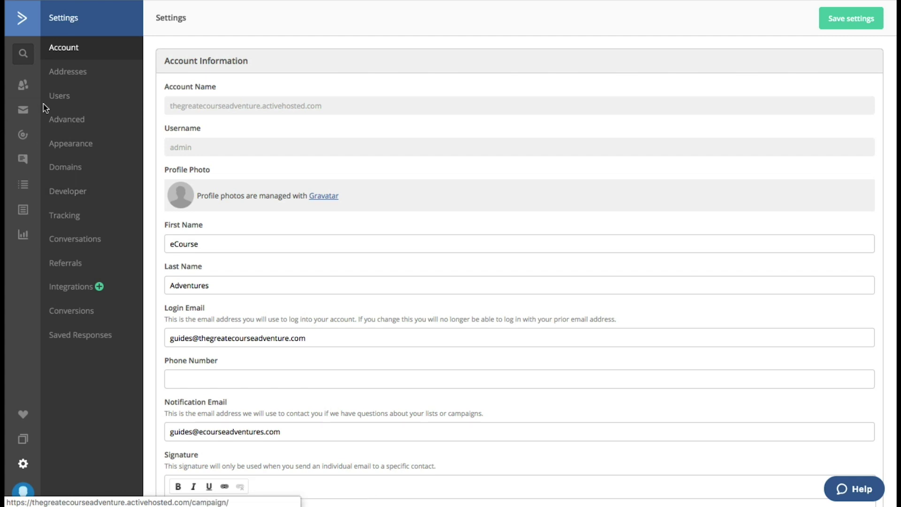
Open ActiveCampaign's Developer settings and select the API key
{"action": "left_click", "coordinate": [67, 193]}
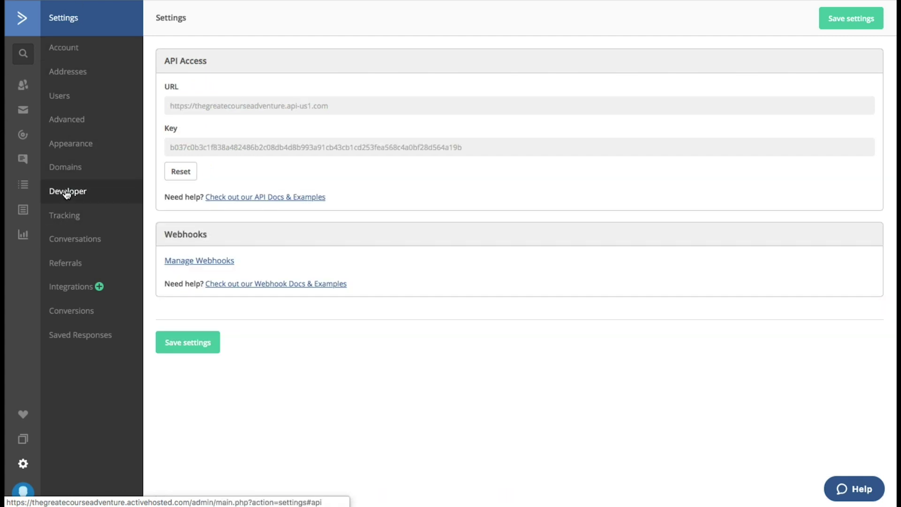
{"action": "left_click", "coordinate": [220, 143]}
{"action": "key", "text": "super+c"}
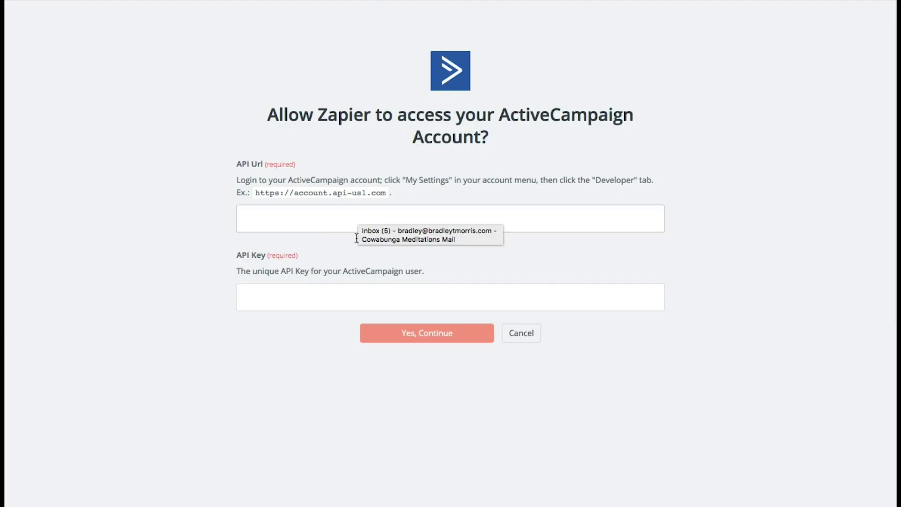
Fill the authorization form with ActiveCampaign's API key and API URL, then submit it
{"action": "left_click", "coordinate": [347, 302]}
{"action": "key", "text": "super+v"}
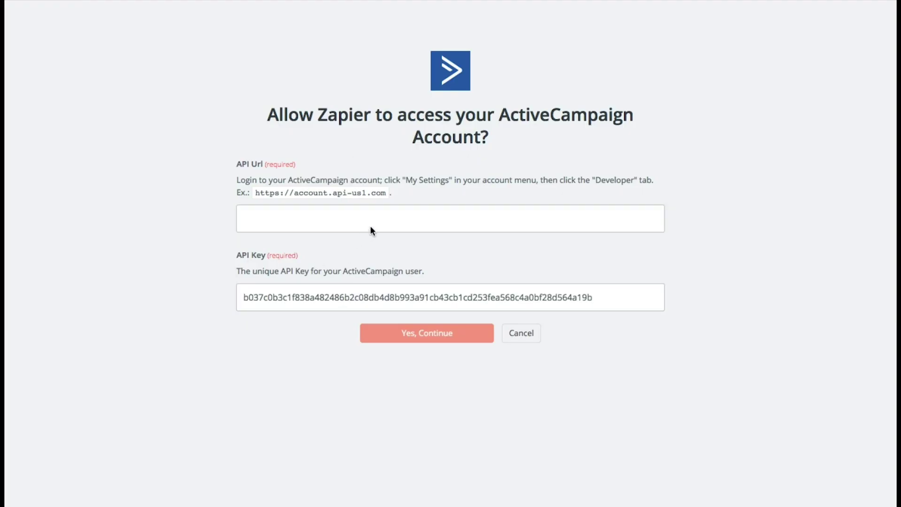
{"action": "left_click", "coordinate": [388, 215]}
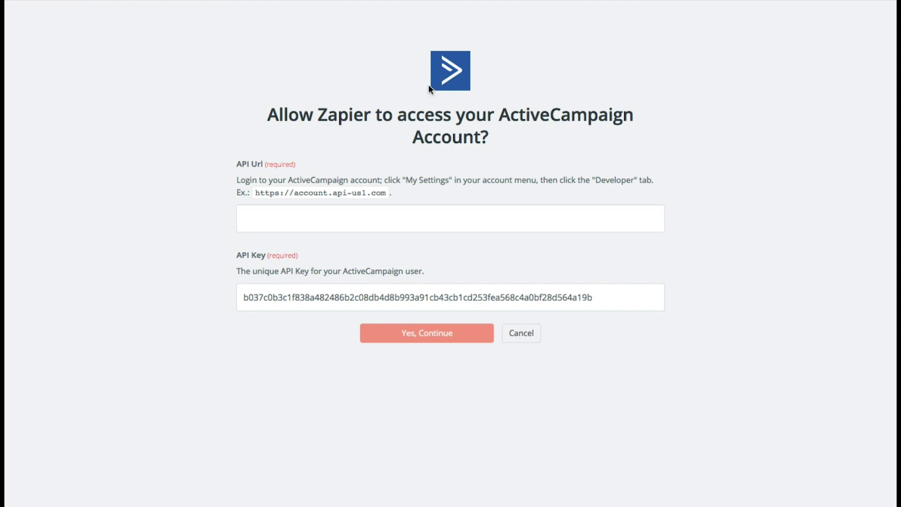
{"action": "key", "text": "super+Tab"}
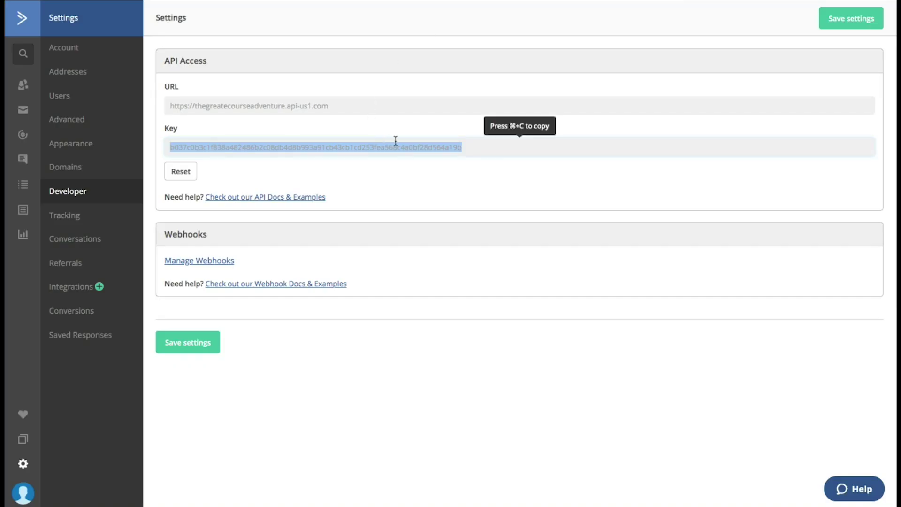
{"action": "left_click", "coordinate": [357, 107]}
{"action": "key", "text": "super+c"}
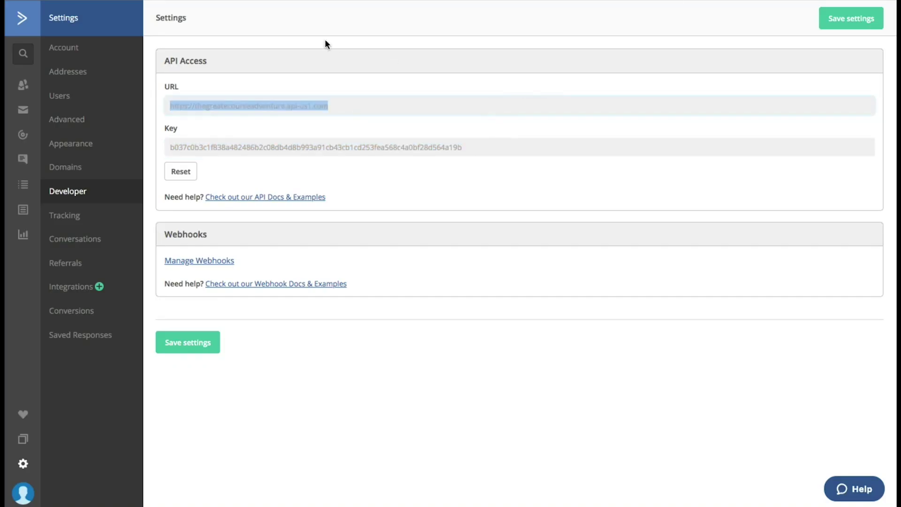
{"action": "key", "text": "super+Tab"}
{"action": "left_click", "coordinate": [411, 215]}
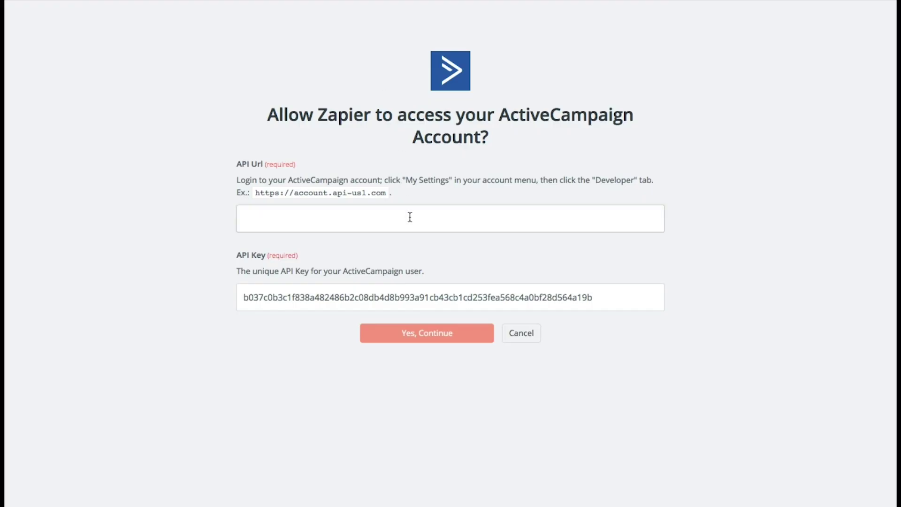
{"action": "key", "text": "super+v"}
{"action": "left_click", "coordinate": [441, 333]}
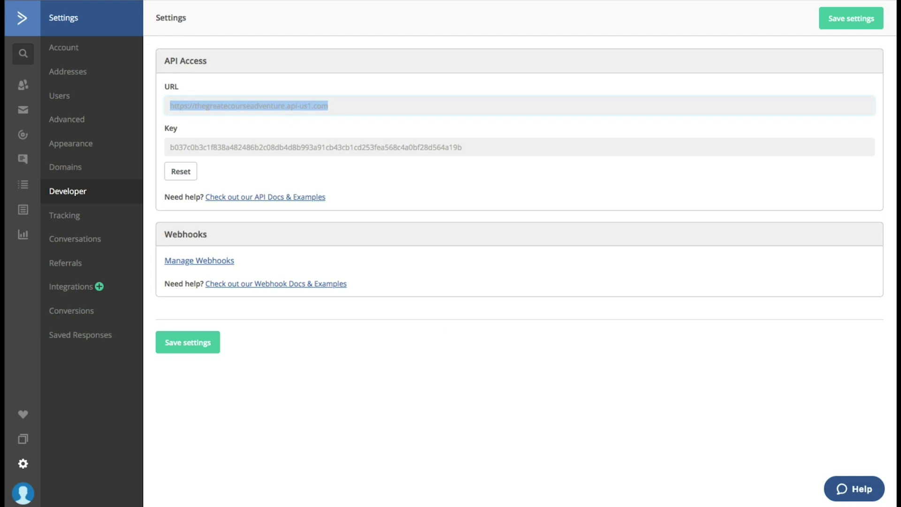
{"action": "key", "text": "super+Tab"}
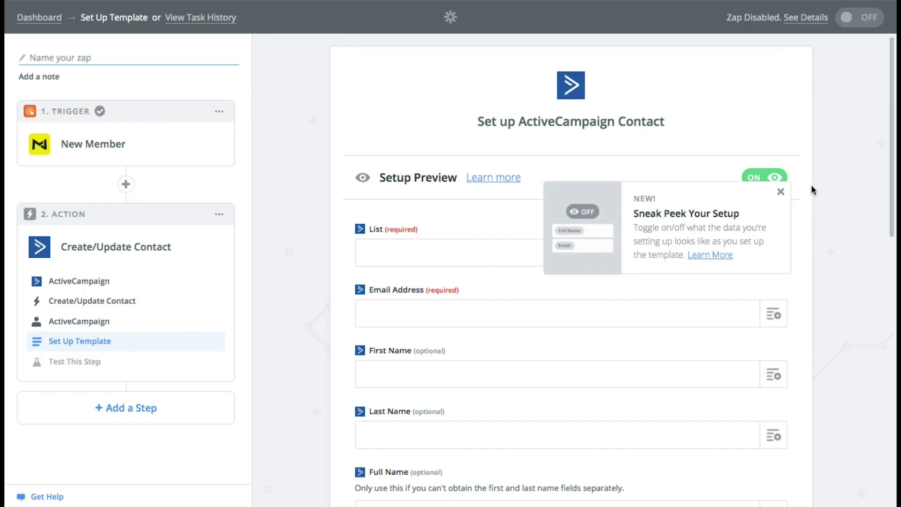
Dismiss the Sneak Peek popup and set the contact List to eCourse Adventures (Mighty)
{"action": "left_click", "coordinate": [780, 192]}
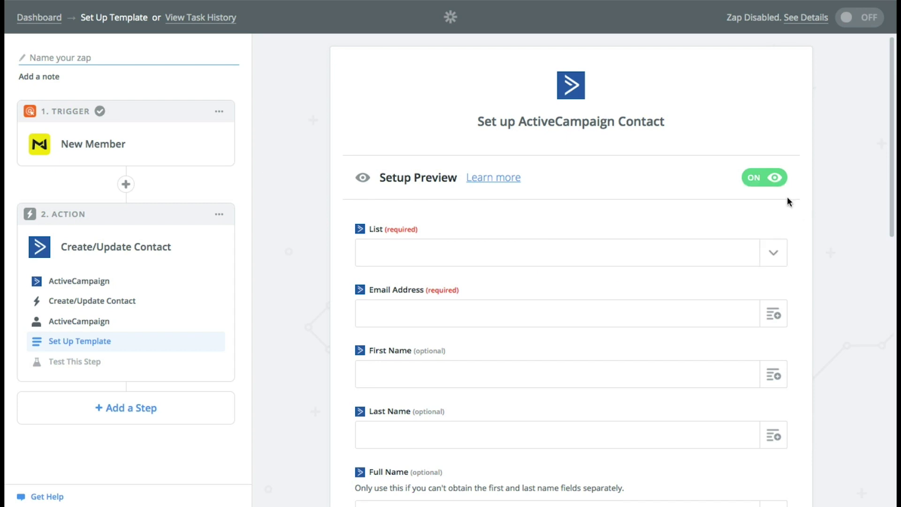
{"action": "left_click", "coordinate": [774, 253]}
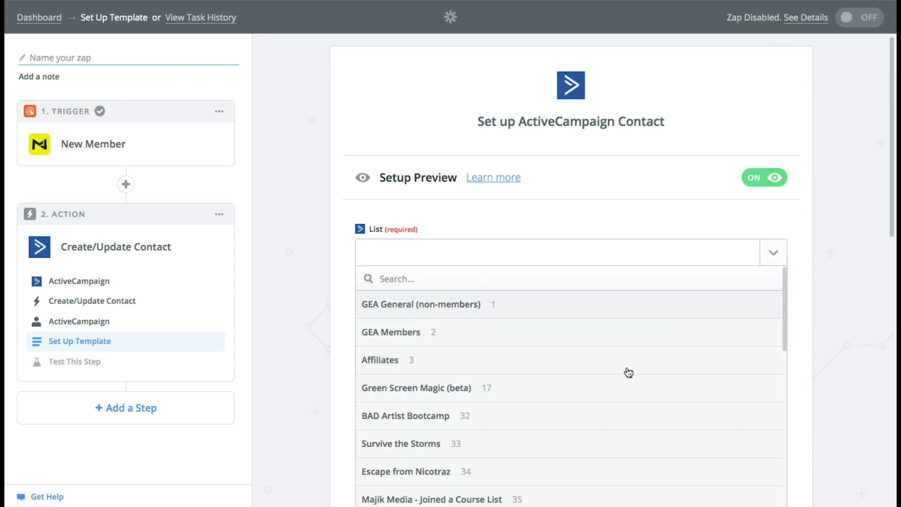
{"action": "scroll", "coordinate": [594, 405], "scroll_direction": "down", "scroll_amount": 5}
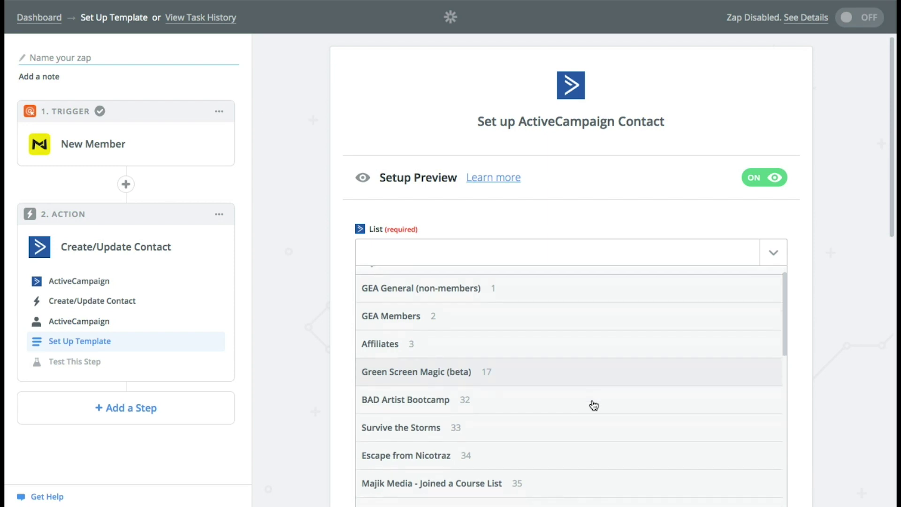
{"action": "scroll", "coordinate": [593, 405], "scroll_direction": "down", "scroll_amount": 2}
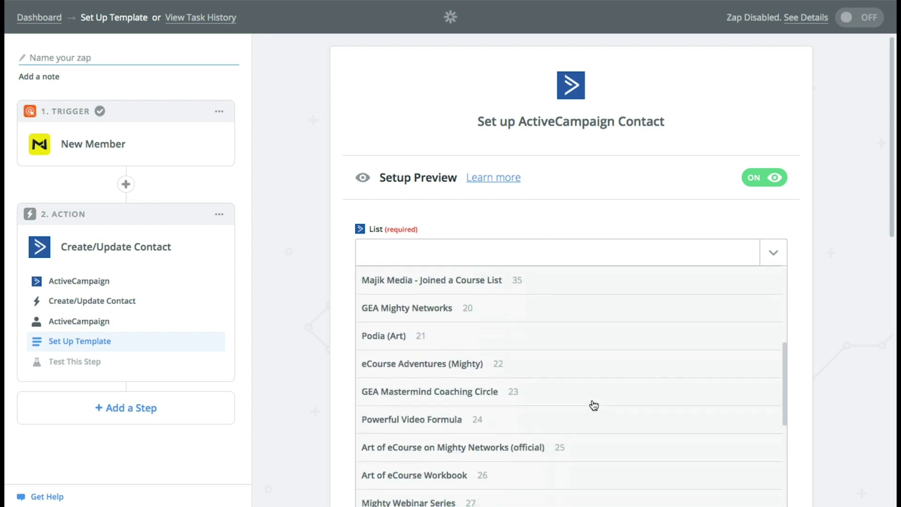
{"action": "scroll", "coordinate": [594, 405], "scroll_direction": "down", "scroll_amount": 1}
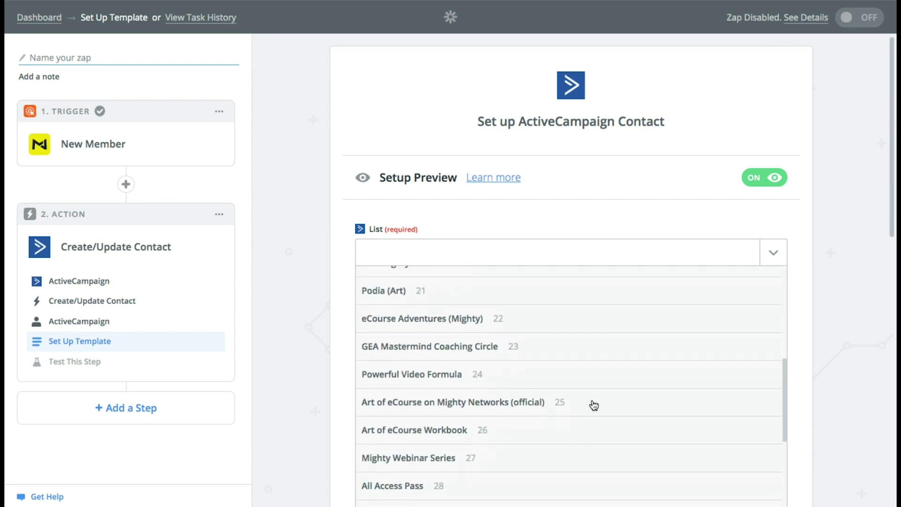
{"action": "left_click", "coordinate": [437, 323]}
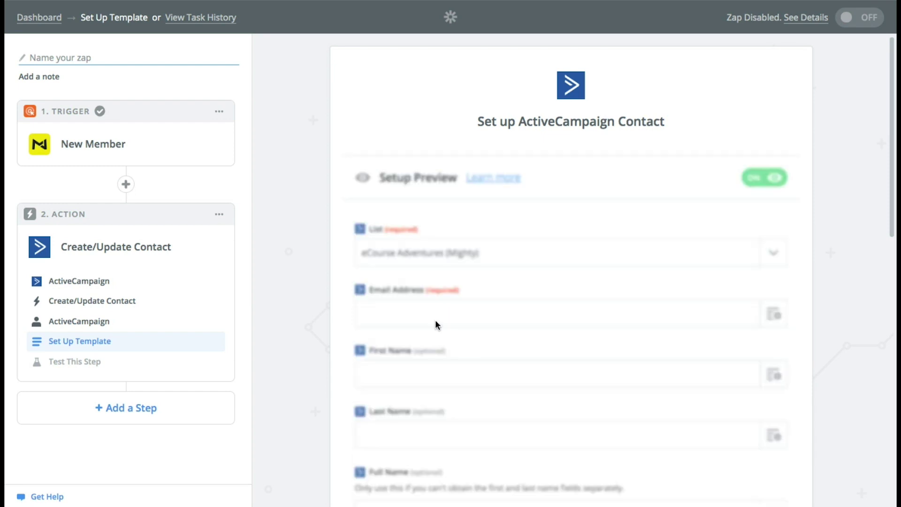
Map the new member's email into the Email Address field
{"action": "left_click", "coordinate": [773, 314]}
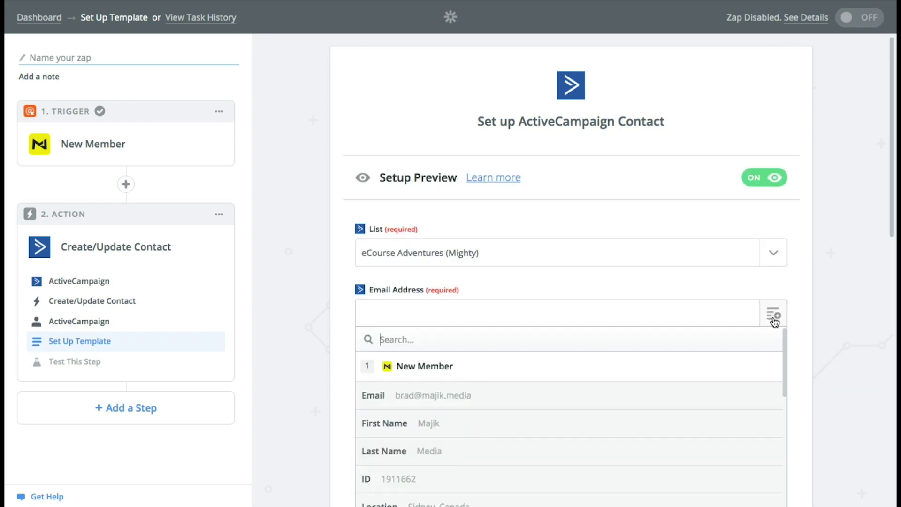
{"action": "left_click", "coordinate": [429, 403]}
{"action": "scroll", "coordinate": [595, 374], "scroll_direction": "down", "scroll_amount": 1}
{"action": "scroll", "coordinate": [595, 376], "scroll_direction": "down", "scroll_amount": 2}
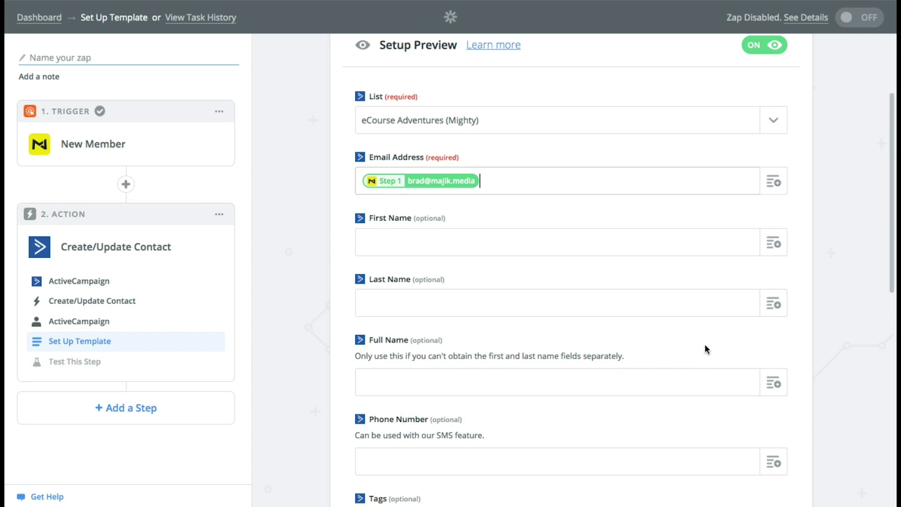
Map the member's first and last names into First Name and Last Name, then continue to testing
{"action": "left_click", "coordinate": [778, 247]}
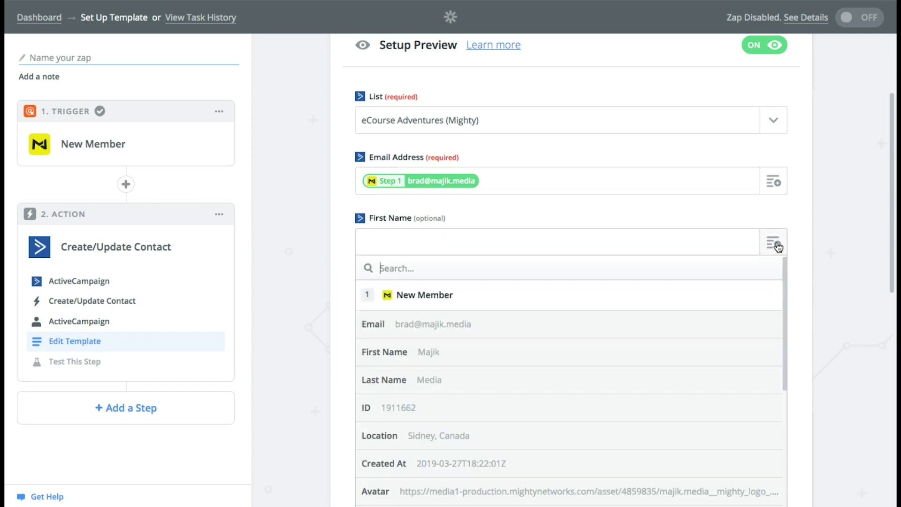
{"action": "left_click", "coordinate": [428, 359]}
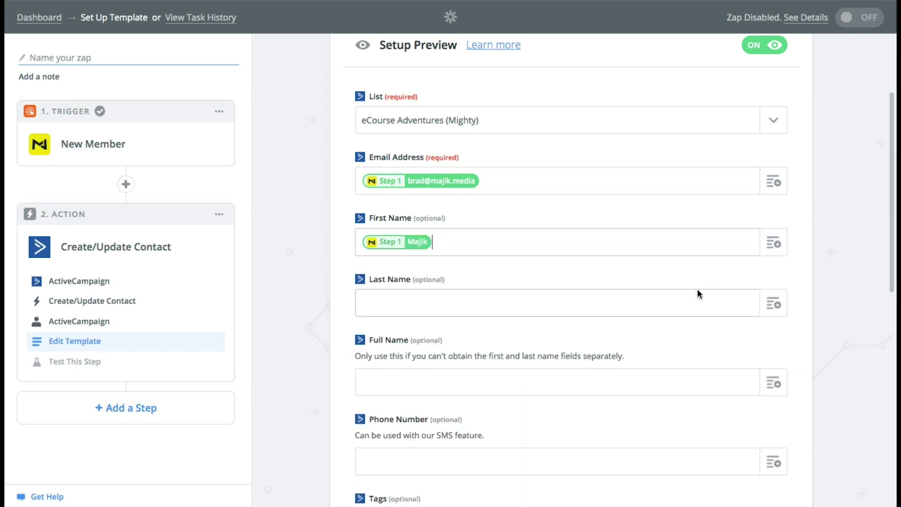
{"action": "left_click", "coordinate": [771, 303]}
{"action": "left_click", "coordinate": [488, 442]}
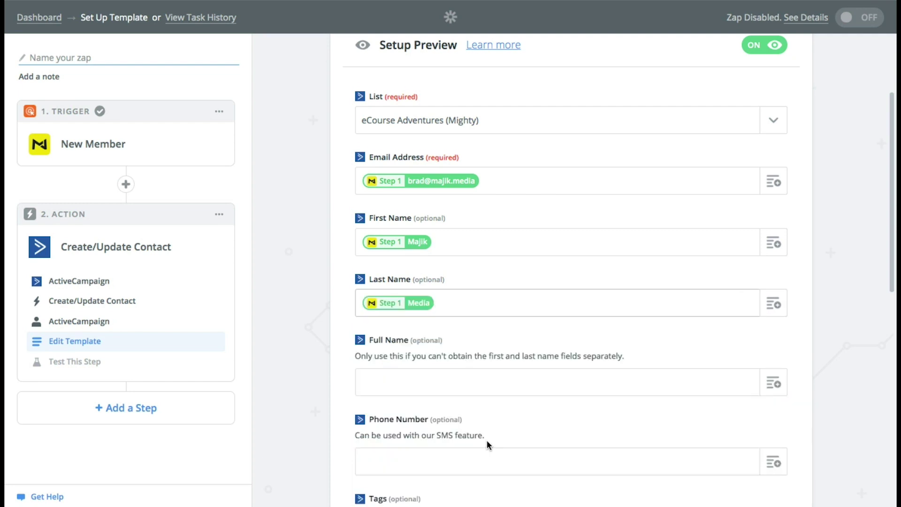
{"action": "scroll", "coordinate": [488, 443], "scroll_direction": "down", "scroll_amount": 6}
{"action": "scroll", "coordinate": [511, 342], "scroll_direction": "down", "scroll_amount": 5}
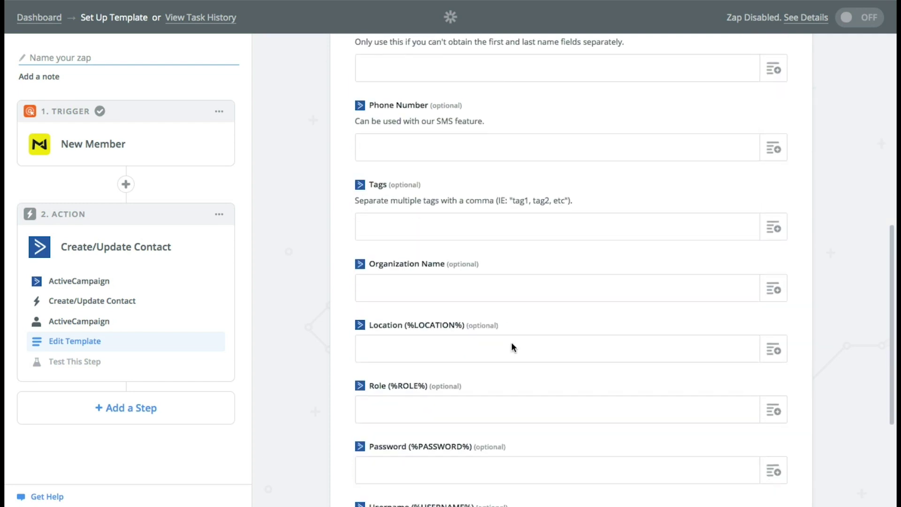
{"action": "left_click", "coordinate": [776, 440]}
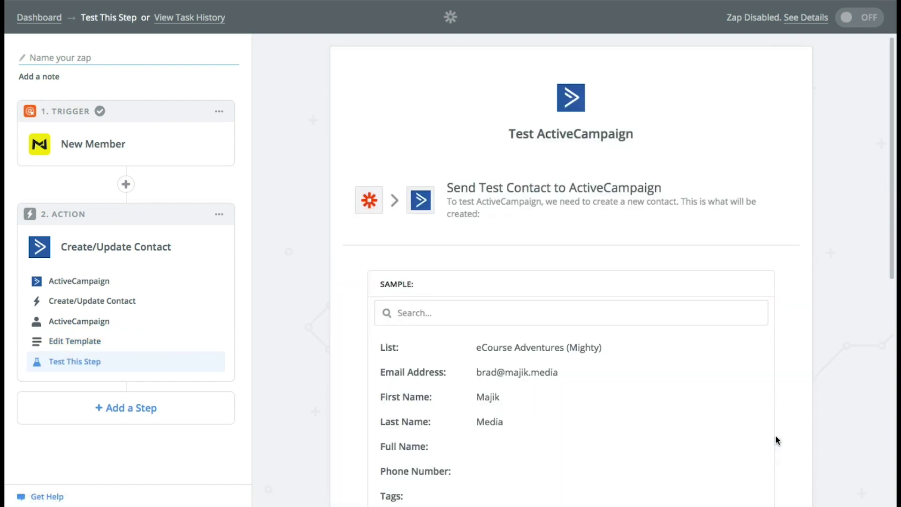
{"action": "scroll", "coordinate": [775, 435], "scroll_direction": "down", "scroll_amount": 10}
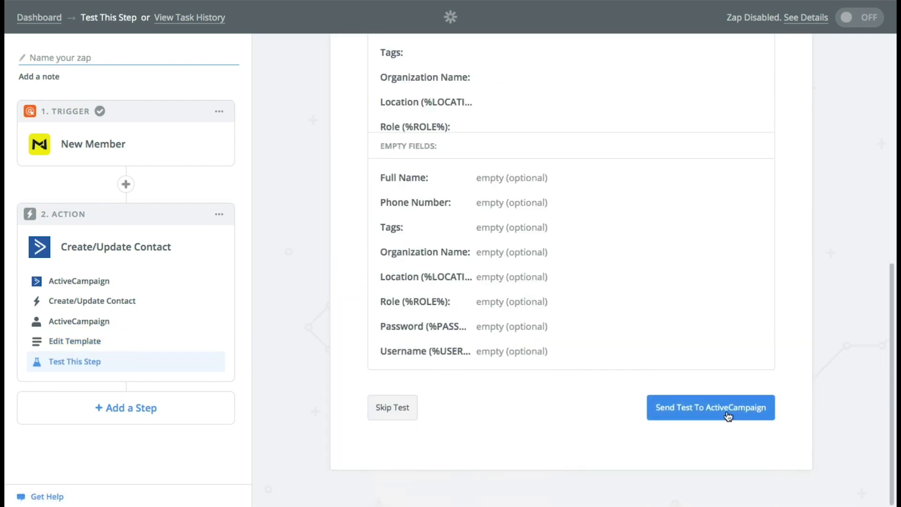
Test the ActiveCampaign contact step, name the Zap 'Joins Network' and switch it on
{"action": "left_click", "coordinate": [728, 414]}
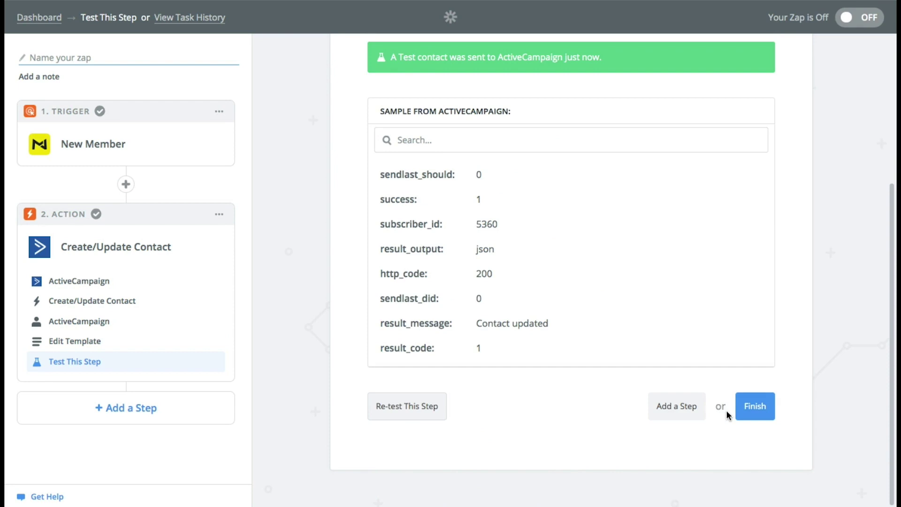
{"action": "left_click", "coordinate": [761, 406]}
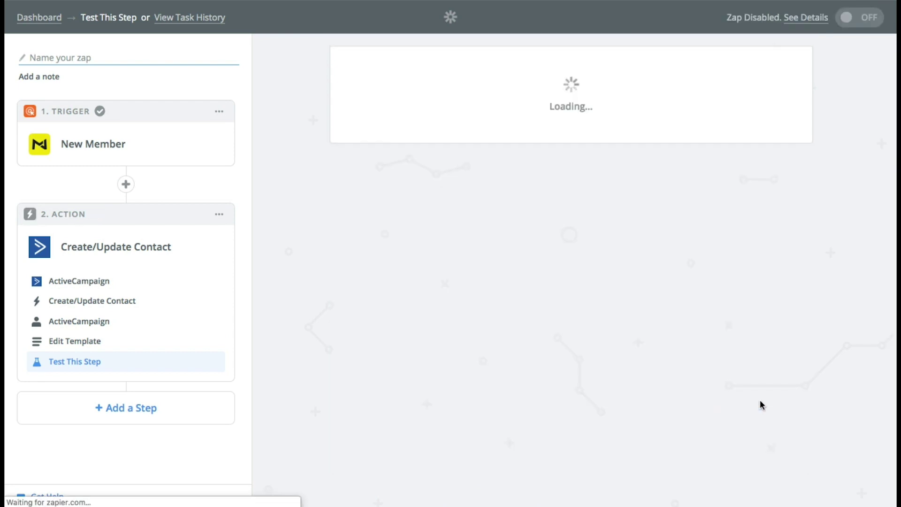
{"action": "left_click", "coordinate": [566, 181]}
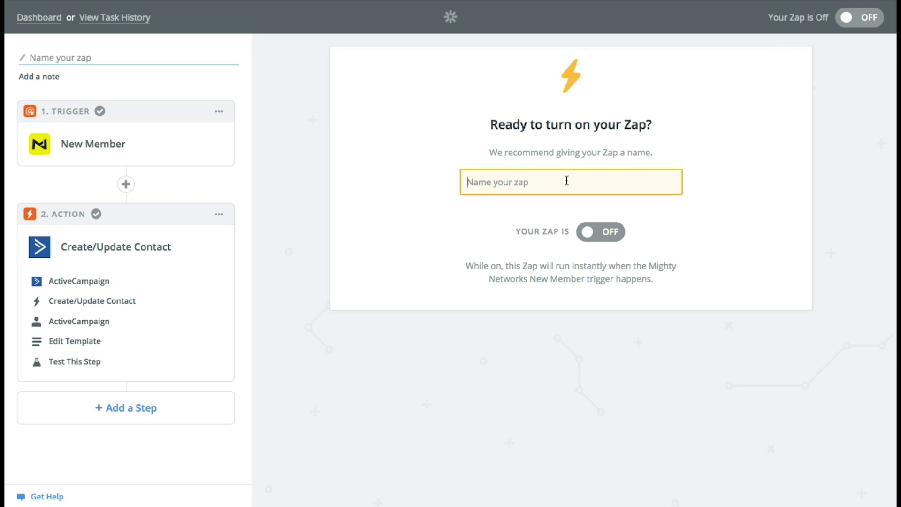
{"action": "type", "text": "Joins Network"}
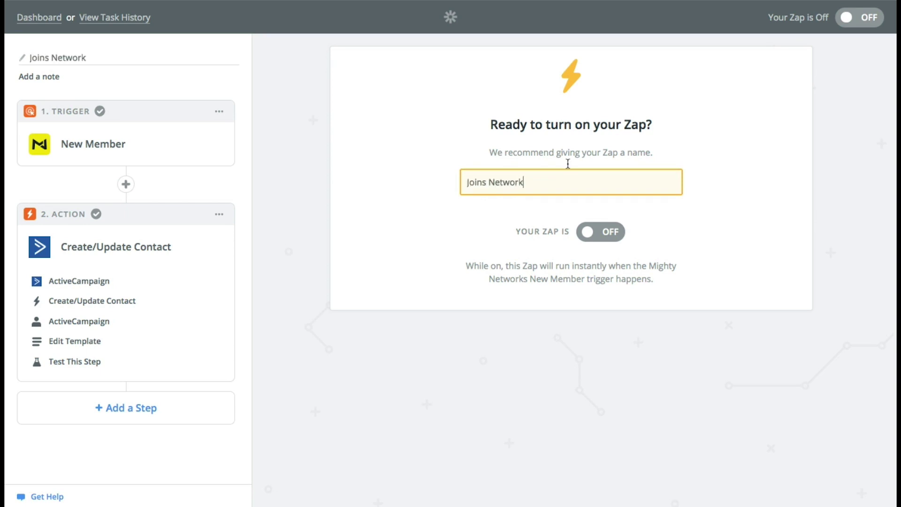
{"action": "left_click", "coordinate": [612, 236]}
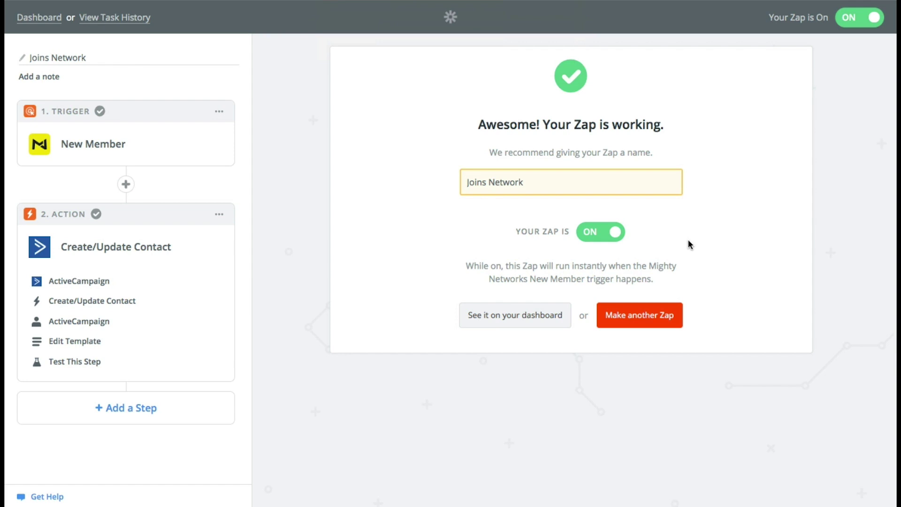
Add an ActiveCampaign 'Add Contact to Automation' action step using the already connected account
{"action": "left_click", "coordinate": [115, 408]}
{"action": "scroll", "coordinate": [230, 408], "scroll_direction": "down", "scroll_amount": 2}
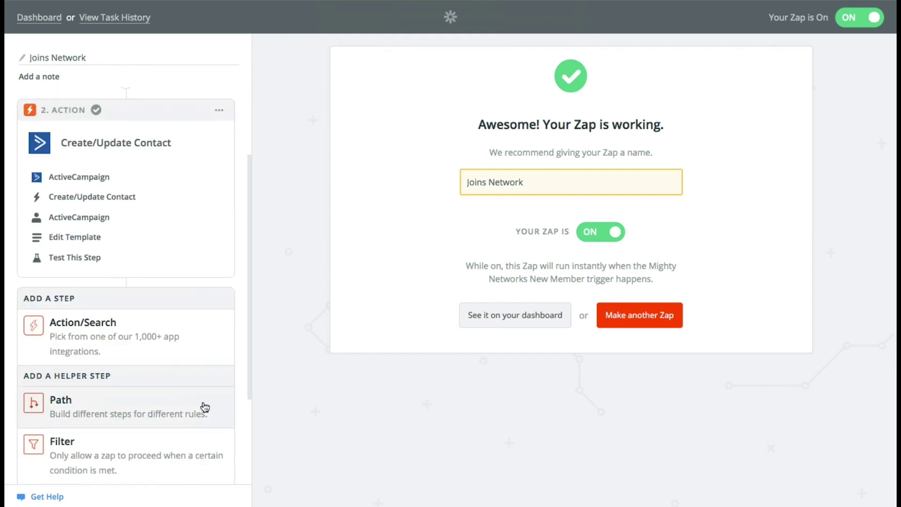
{"action": "left_click", "coordinate": [104, 328]}
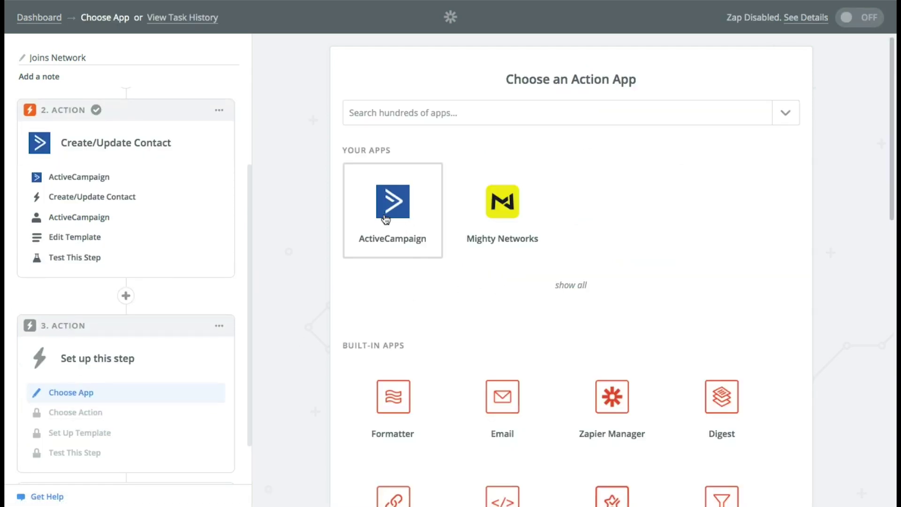
{"action": "left_click", "coordinate": [386, 219]}
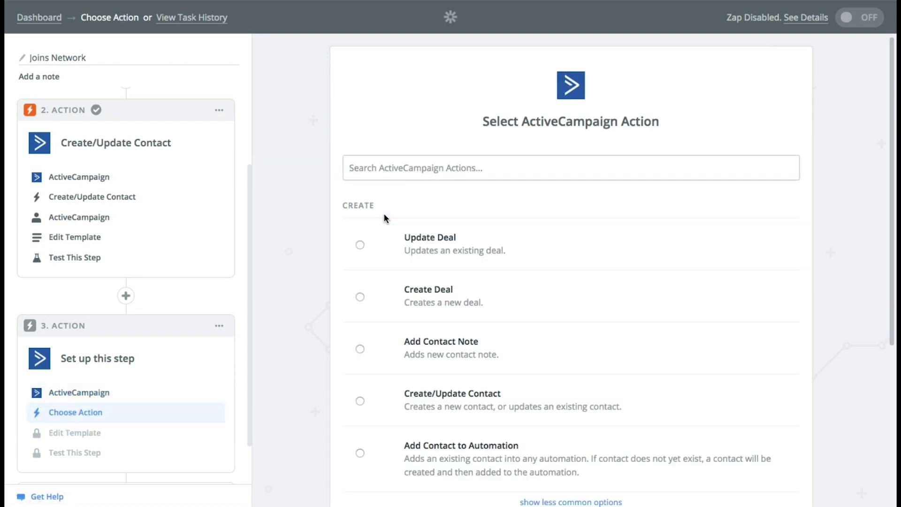
{"action": "scroll", "coordinate": [384, 218], "scroll_direction": "down", "scroll_amount": 4}
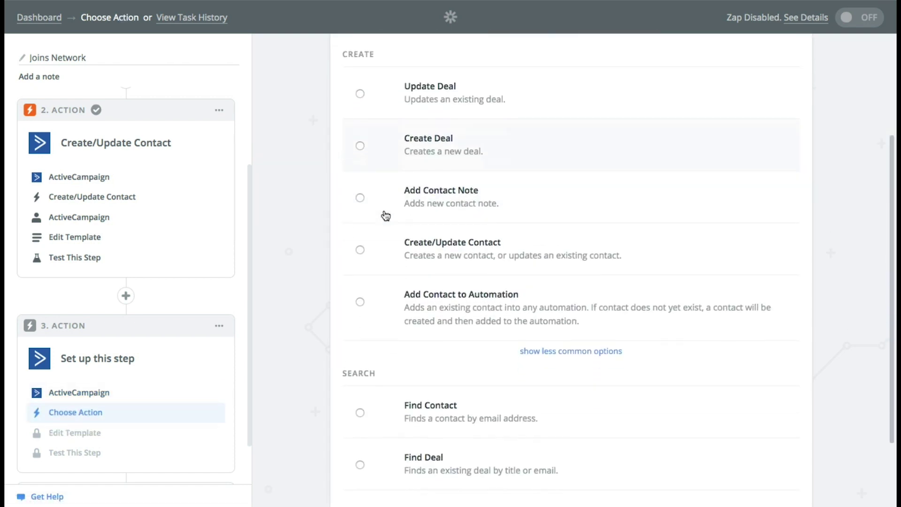
{"action": "left_click", "coordinate": [363, 288]}
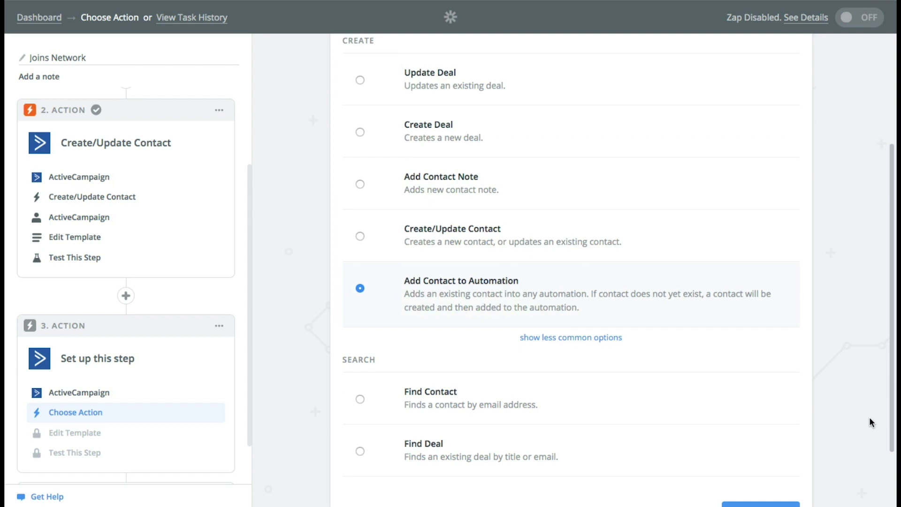
{"action": "scroll", "coordinate": [871, 422], "scroll_direction": "down", "scroll_amount": 2}
{"action": "left_click", "coordinate": [780, 430]}
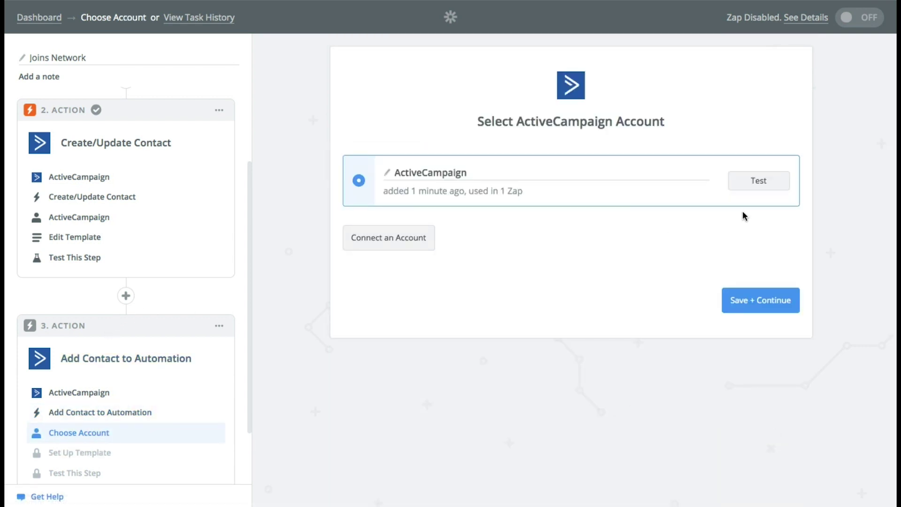
{"action": "left_click", "coordinate": [761, 305]}
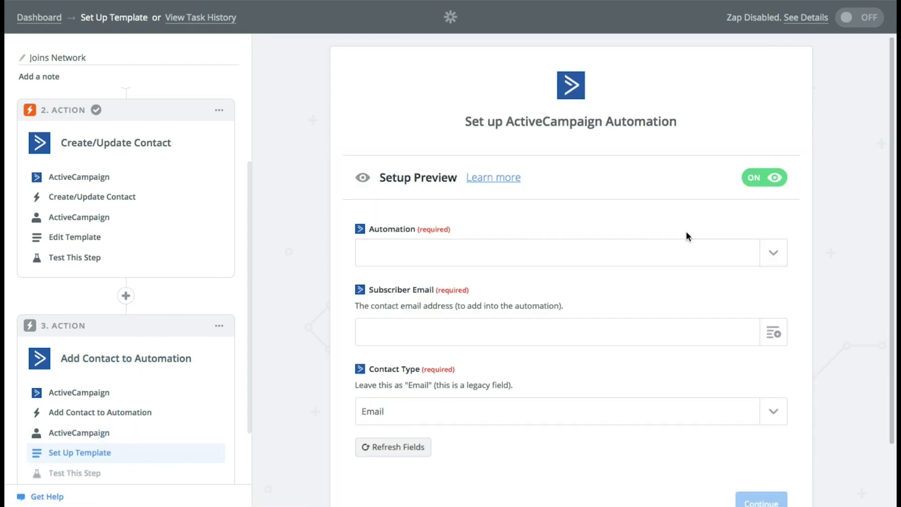
Target the 'eCourse Games (Jan 2019)' automation and map the New Member email into Subscriber Email
{"action": "left_click", "coordinate": [765, 258]}
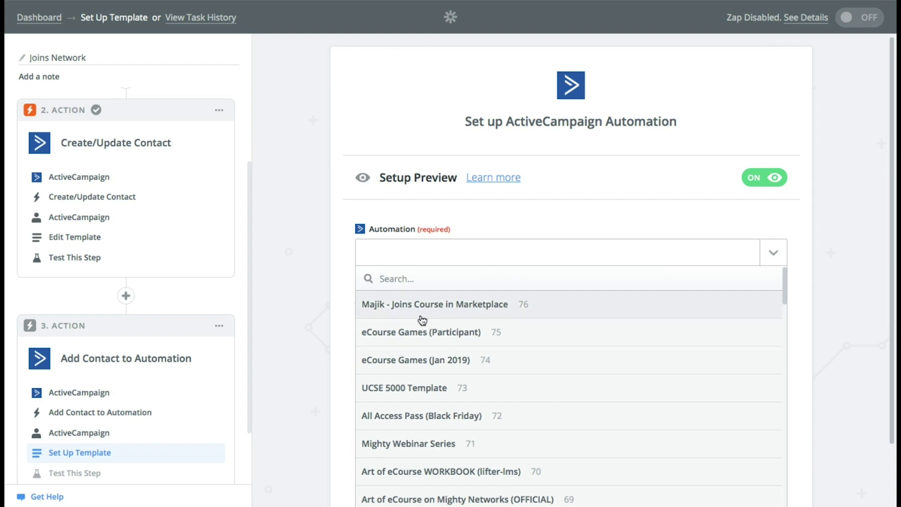
{"action": "left_click", "coordinate": [389, 374]}
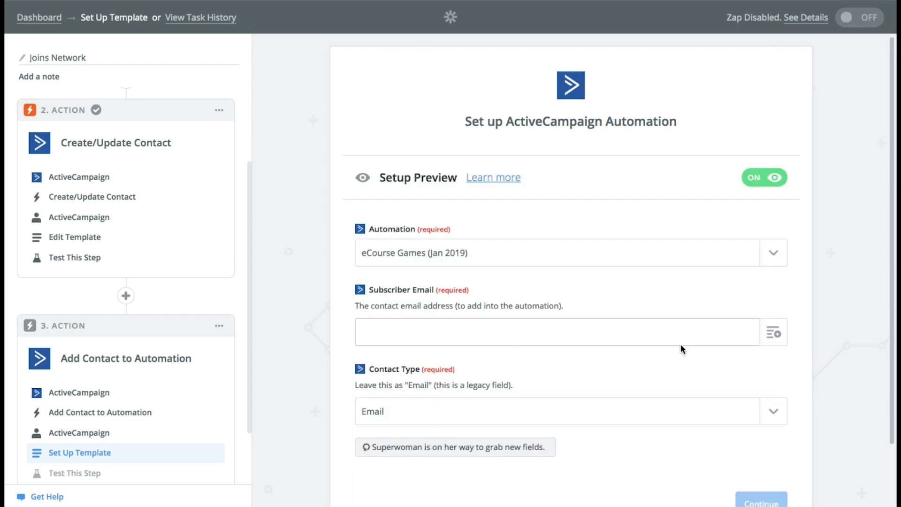
{"action": "left_click", "coordinate": [772, 333]}
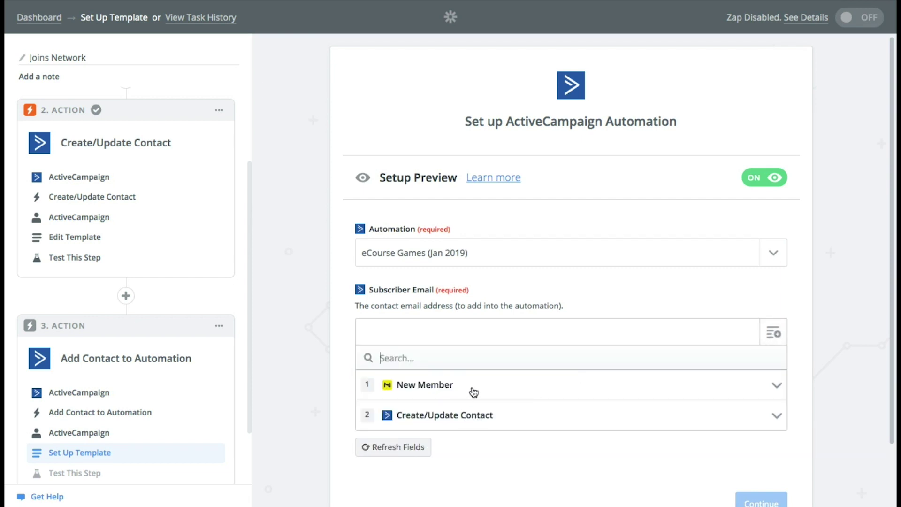
{"action": "left_click", "coordinate": [474, 392]}
{"action": "left_click", "coordinate": [475, 409]}
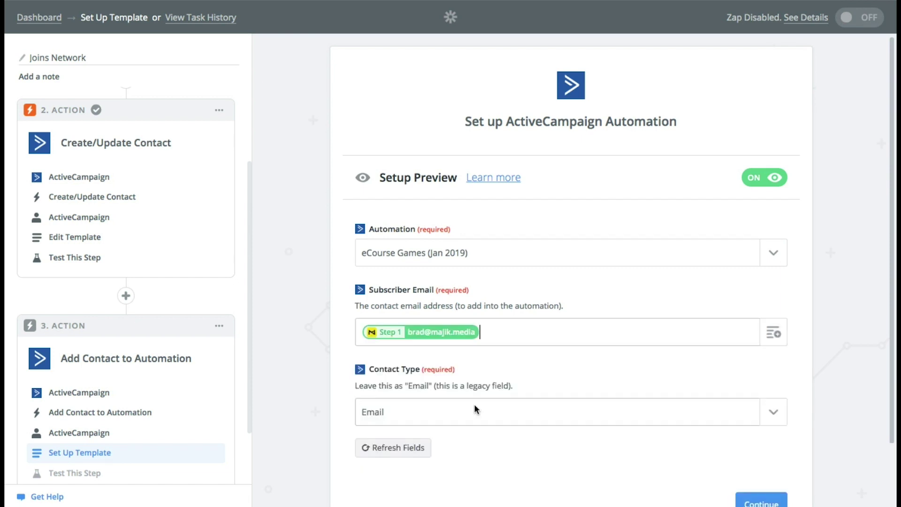
{"action": "scroll", "coordinate": [516, 281], "scroll_direction": "down", "scroll_amount": 3}
{"action": "left_click", "coordinate": [777, 435]}
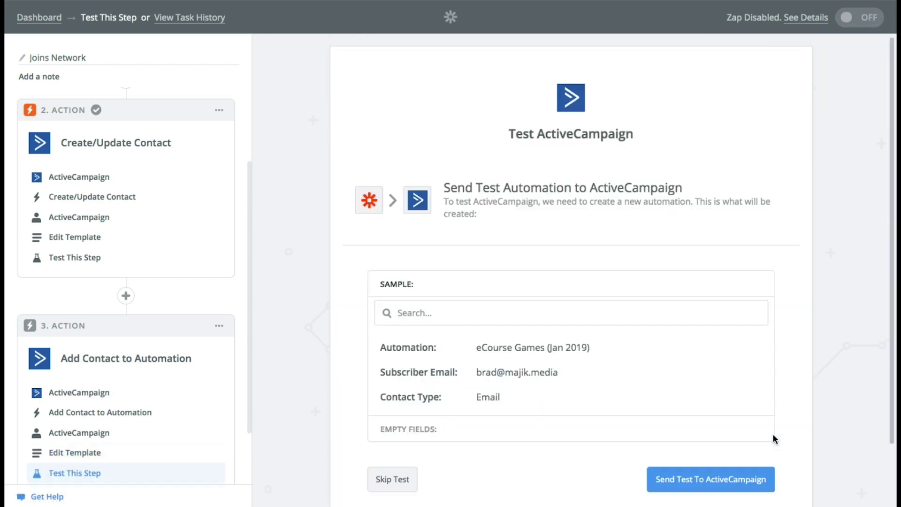
Test the automation step, turn the updated three-step Zap on and dismiss the success message
{"action": "scroll", "coordinate": [772, 434], "scroll_direction": "down", "scroll_amount": 2}
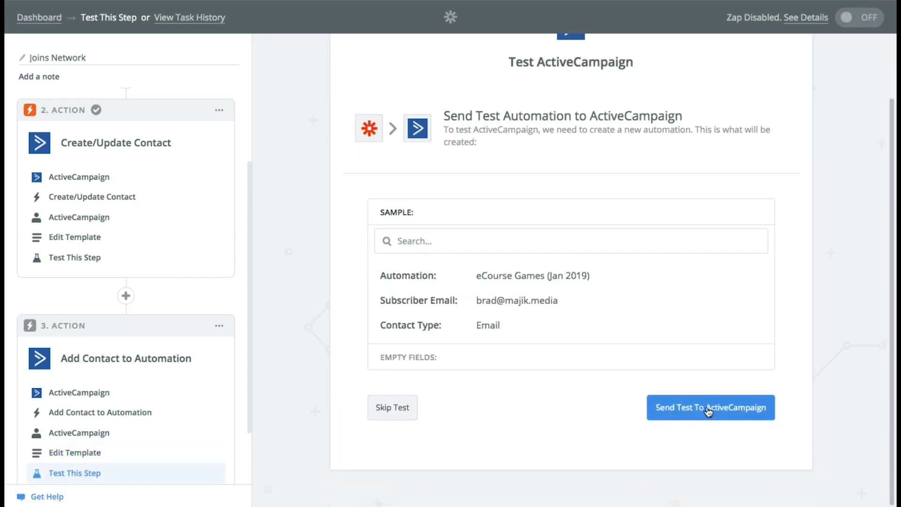
{"action": "left_click", "coordinate": [707, 408]}
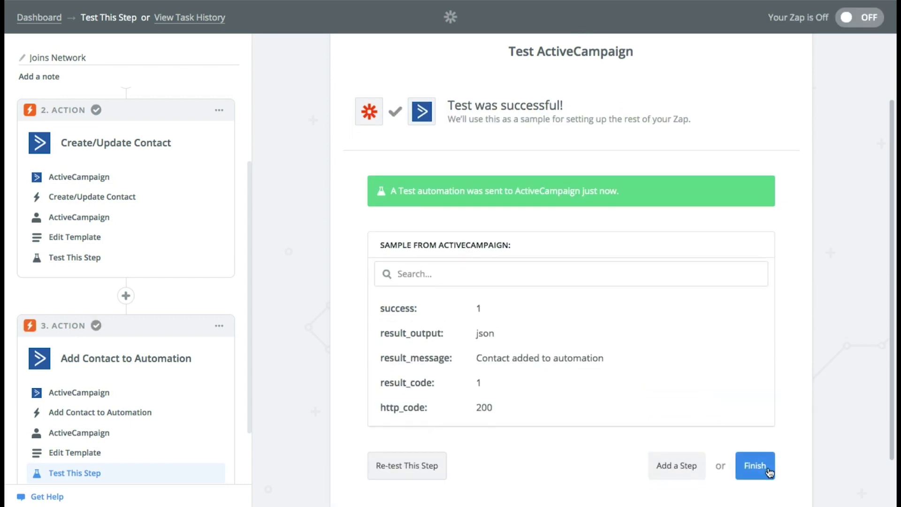
{"action": "left_click", "coordinate": [764, 467]}
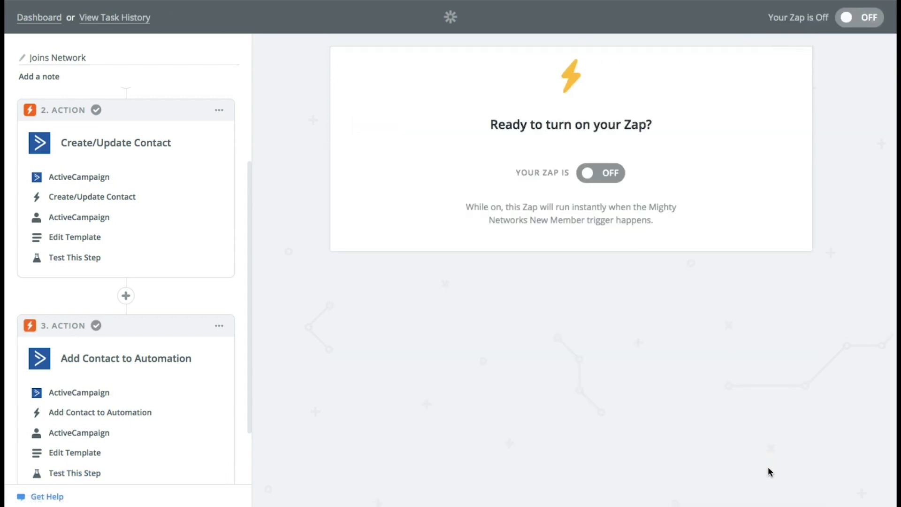
{"action": "left_click", "coordinate": [606, 174]}
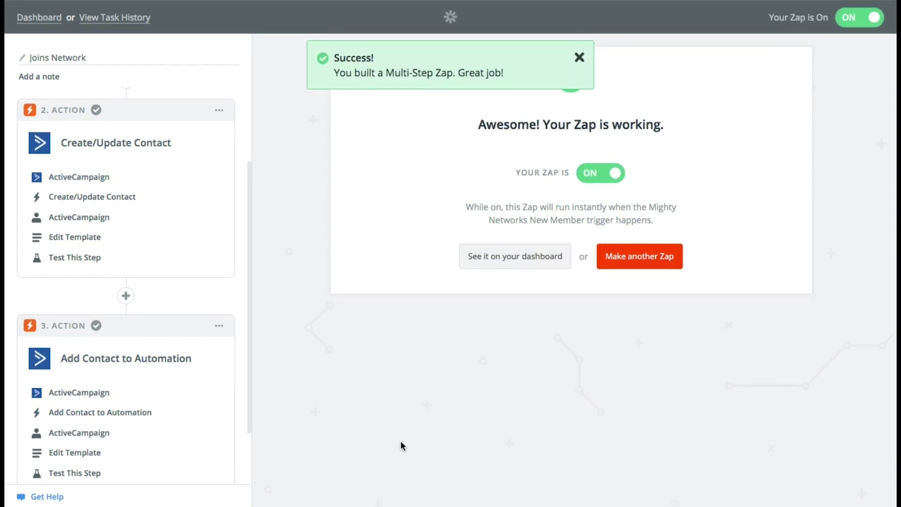
{"action": "left_click", "coordinate": [579, 57]}
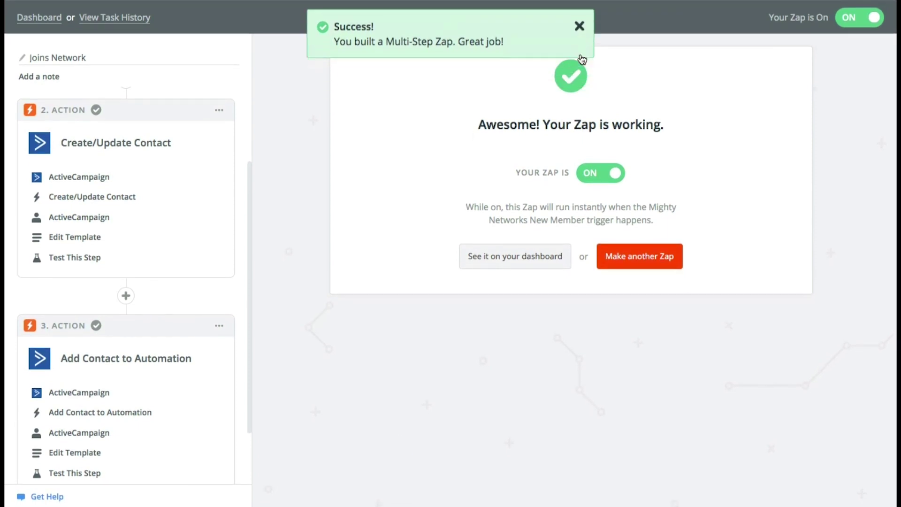